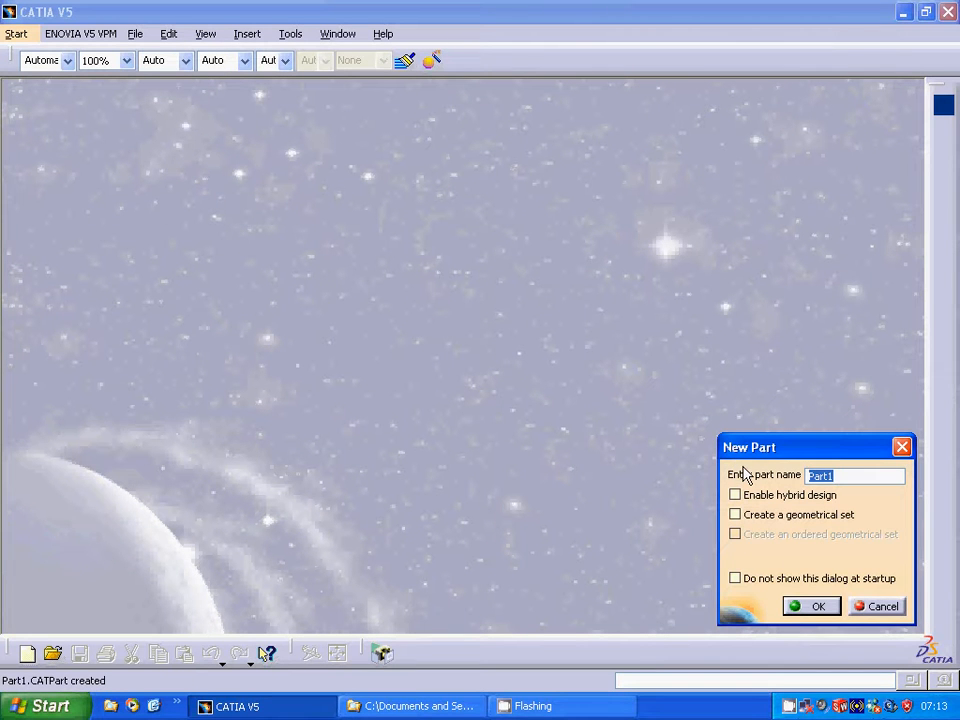
Step: Name the new part transformations and open a sketch on the xy plane
{"action": "type", "text": "transformations"}
{"action": "left_click", "coordinate": [816, 605]}
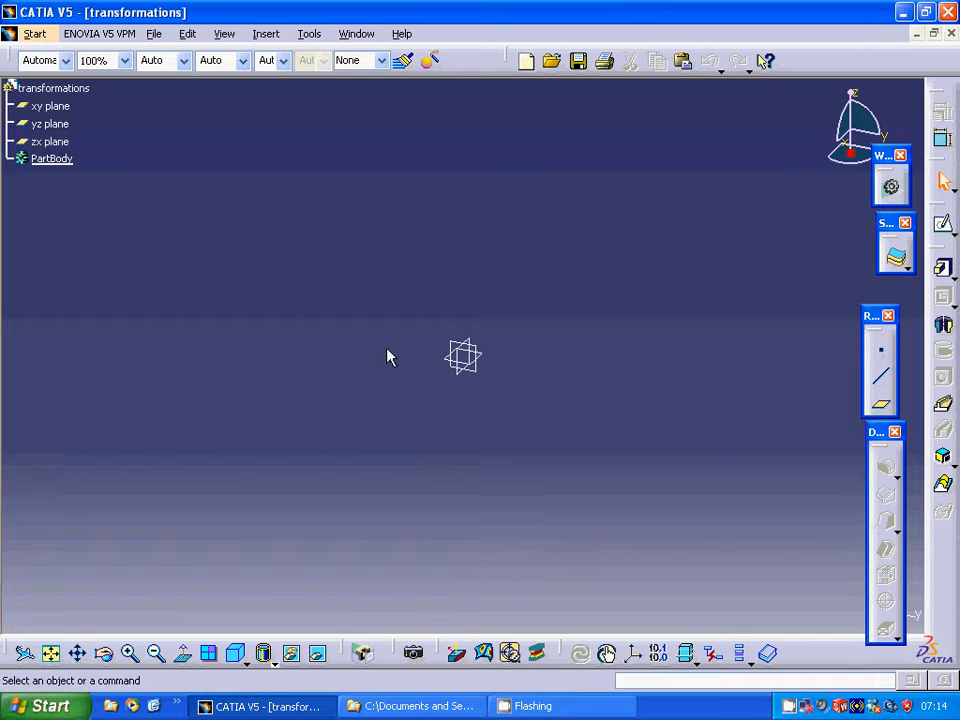
{"action": "left_click", "coordinate": [456, 361]}
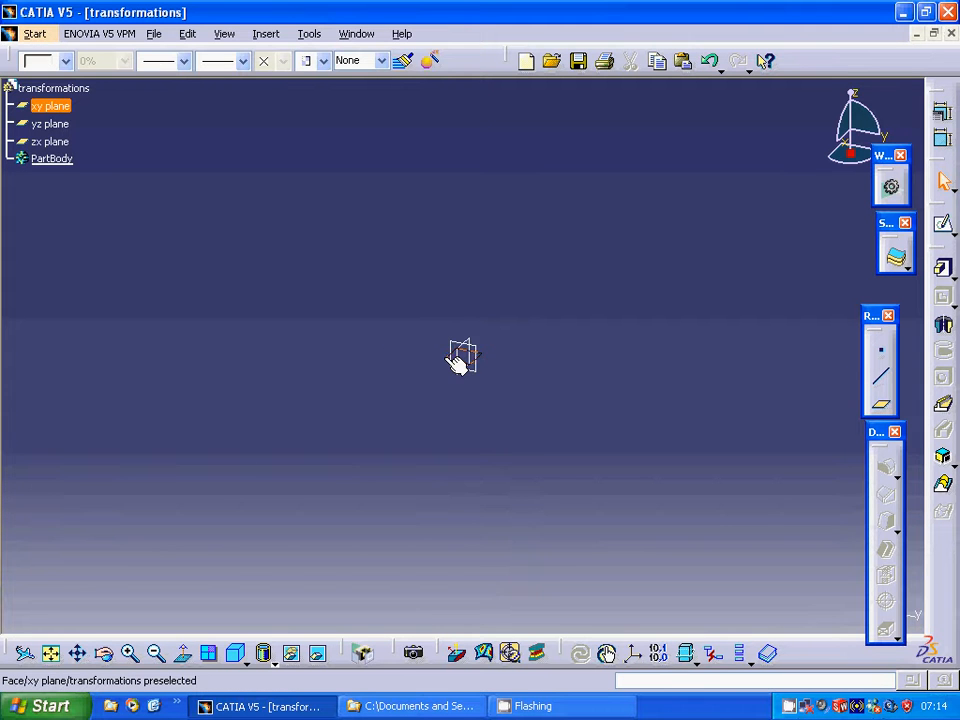
{"action": "left_click", "coordinate": [897, 255]}
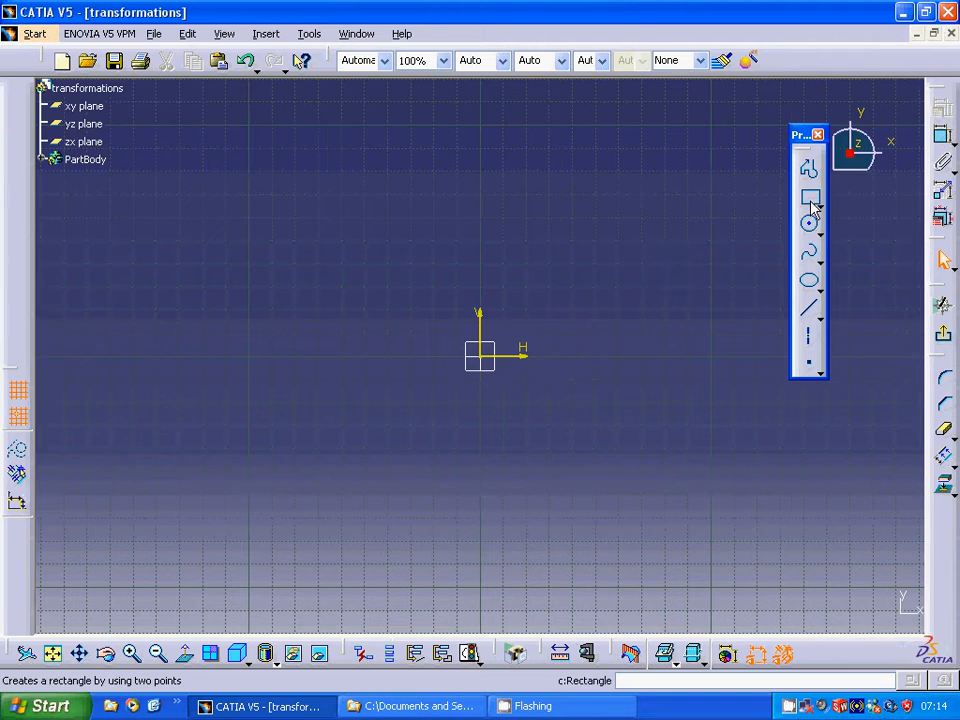
{"action": "left_click", "coordinate": [810, 199]}
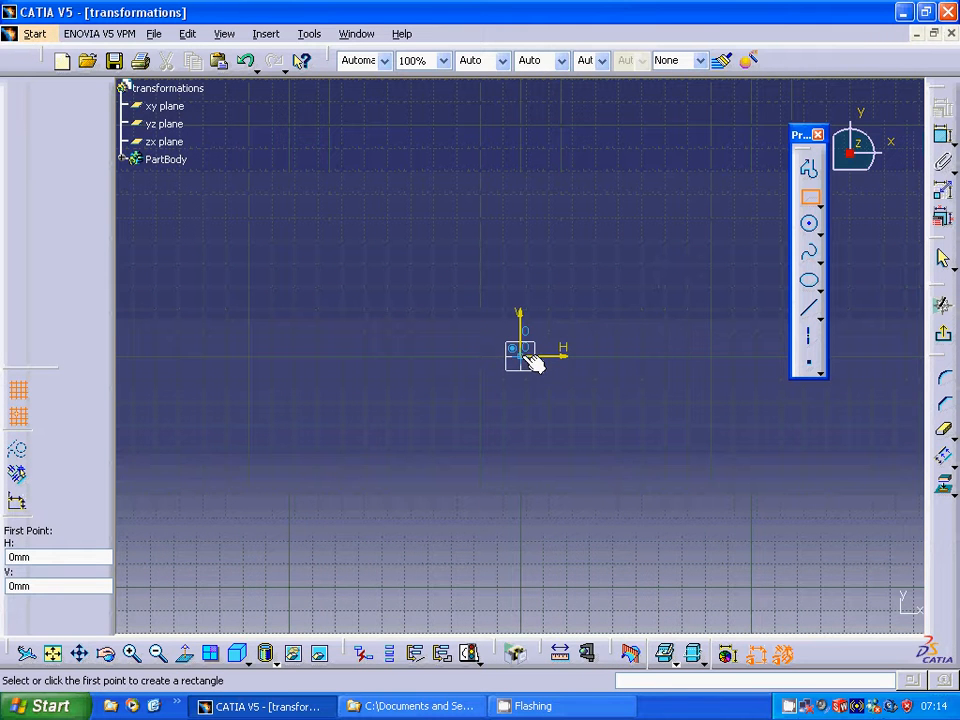
{"action": "left_click", "coordinate": [528, 356]}
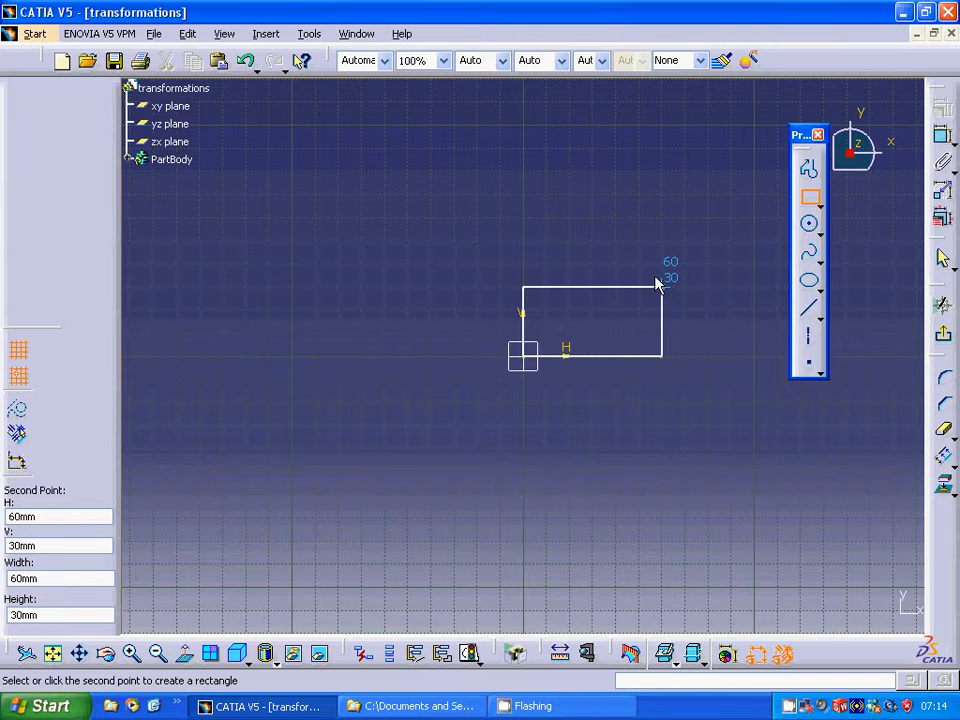
{"action": "key", "text": "Escape"}
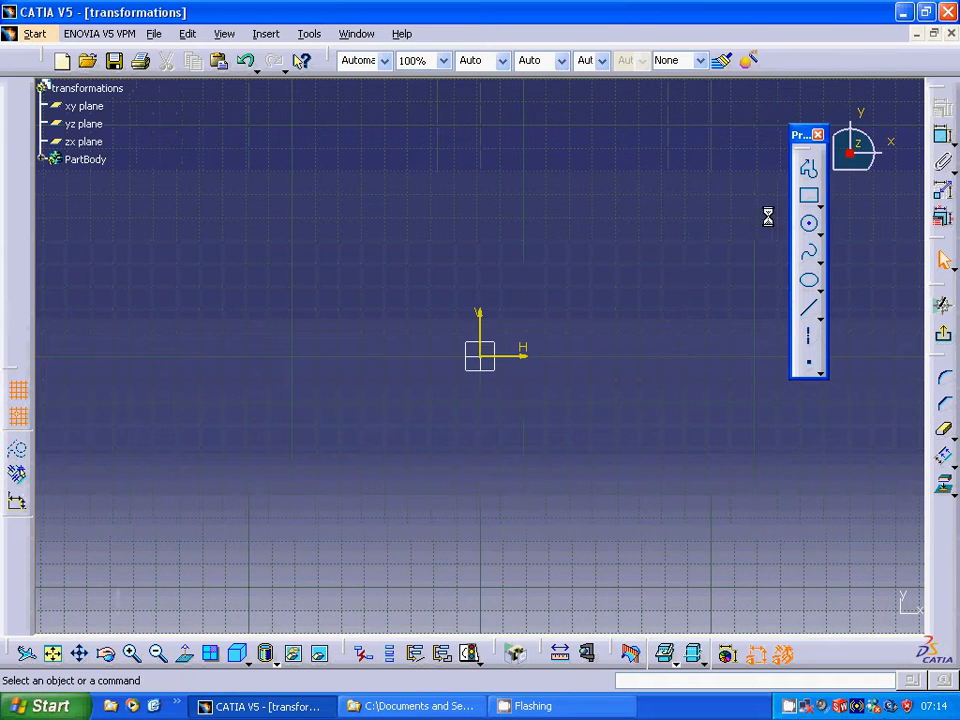
Step: Sketch a closed profile through about (0, 0), (60, 0), (60, 20), (10, 50), (10, 80), (50, 100), (50, 110) and (-30, 110) mm
{"action": "left_click", "coordinate": [810, 173]}
{"action": "left_click", "coordinate": [521, 357]}
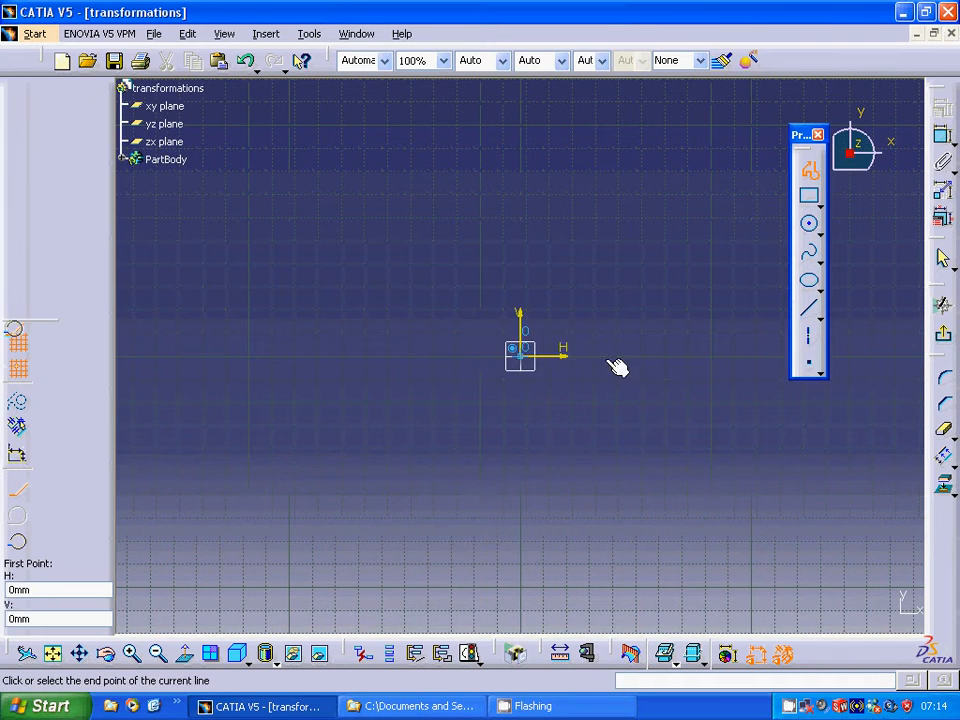
{"action": "left_click", "coordinate": [661, 356]}
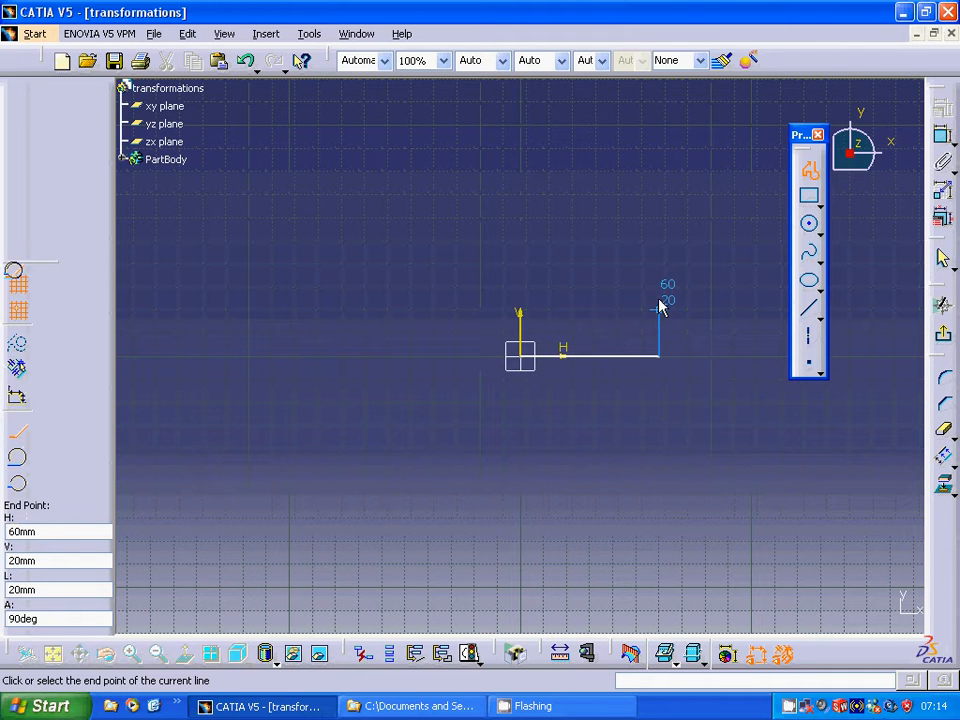
{"action": "left_click", "coordinate": [659, 308]}
{"action": "left_click", "coordinate": [545, 242]}
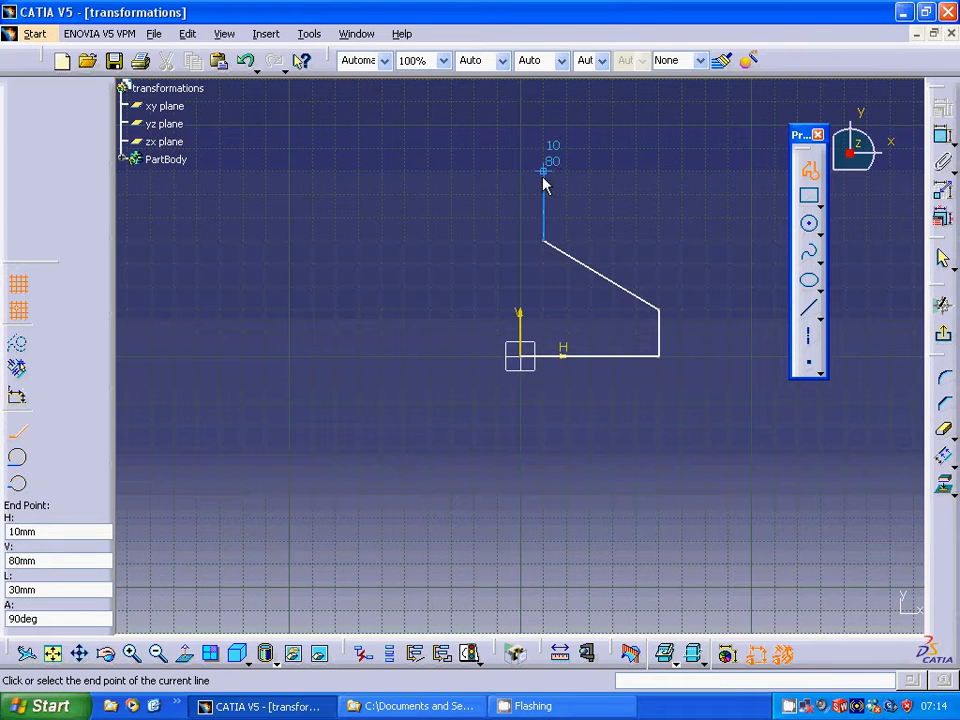
{"action": "left_click", "coordinate": [543, 172]}
{"action": "left_click", "coordinate": [636, 125]}
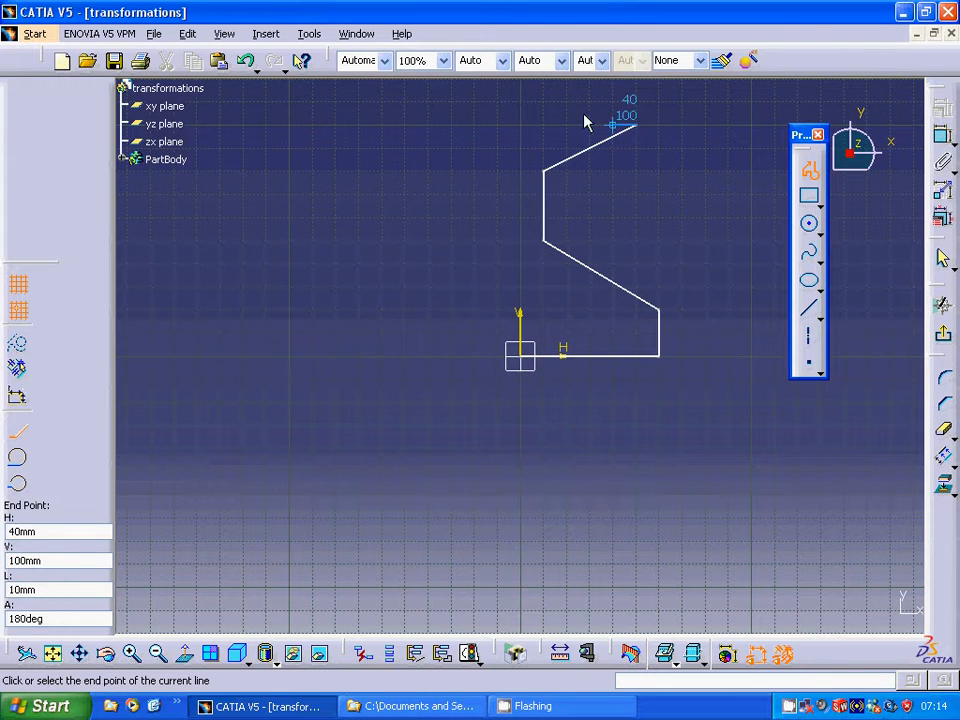
{"action": "left_click", "coordinate": [636, 101]}
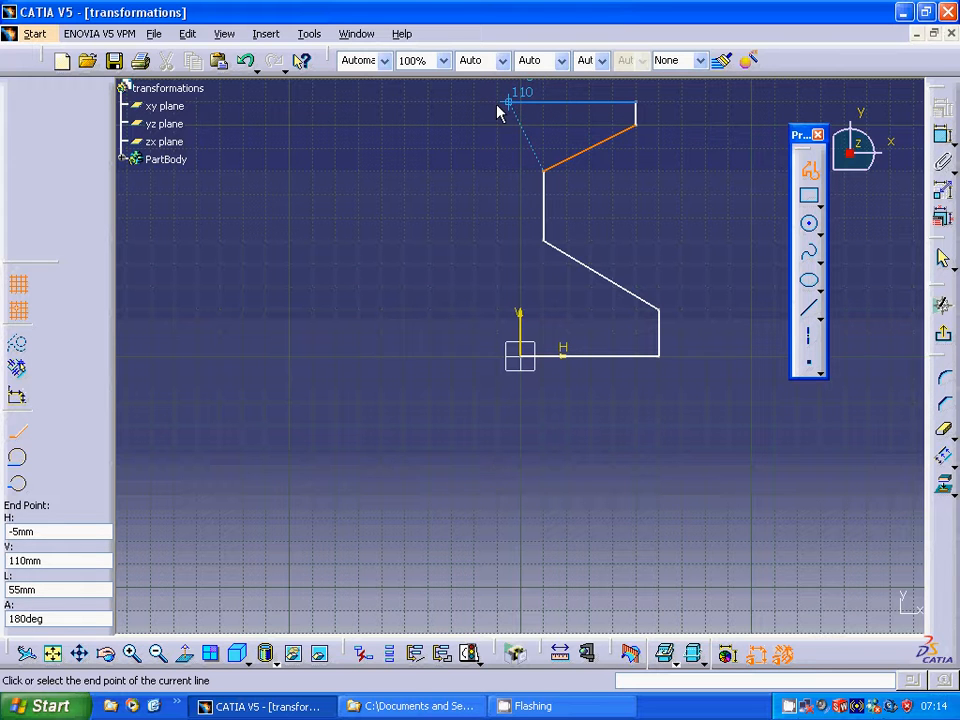
{"action": "left_click", "coordinate": [463, 106]}
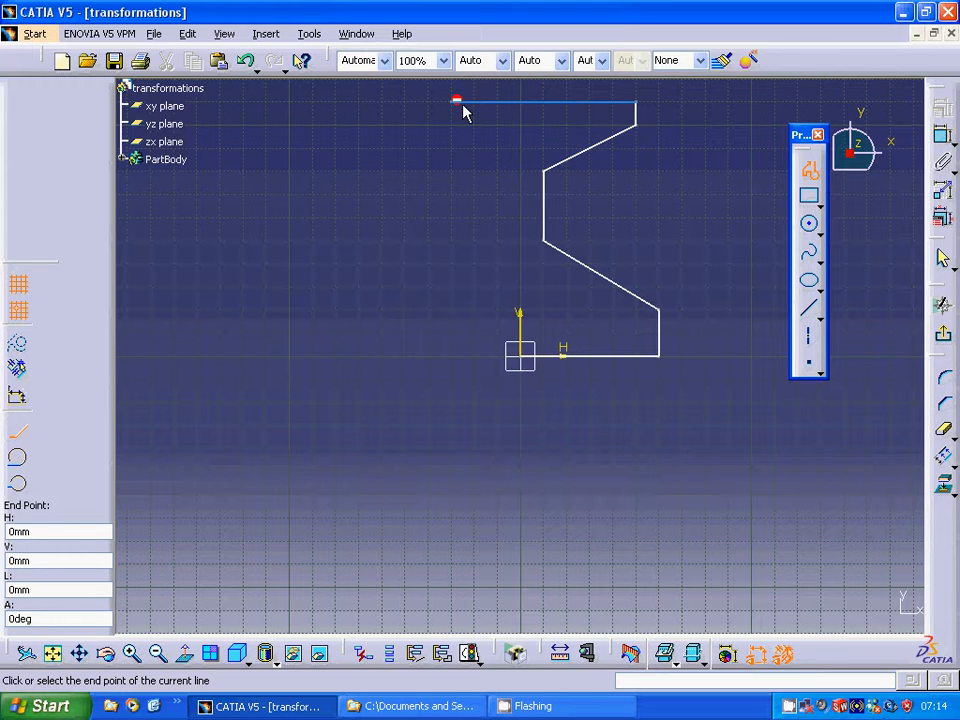
{"action": "left_click", "coordinate": [520, 355]}
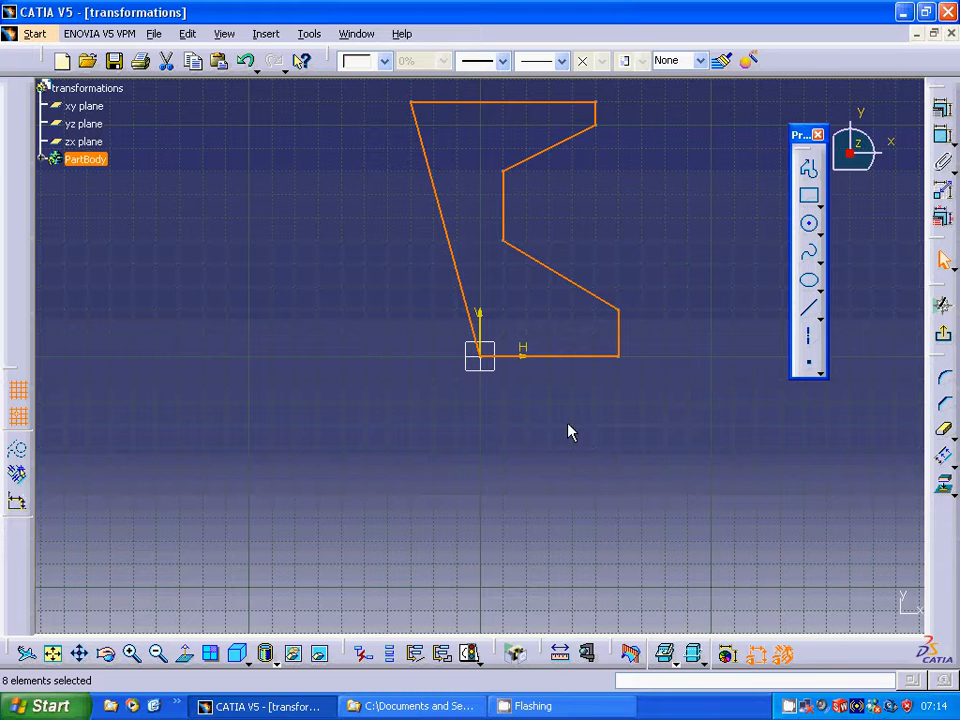
Step: Leave the sketch and extrude the profile into a 20 mm Pad
{"action": "left_click", "coordinate": [946, 340]}
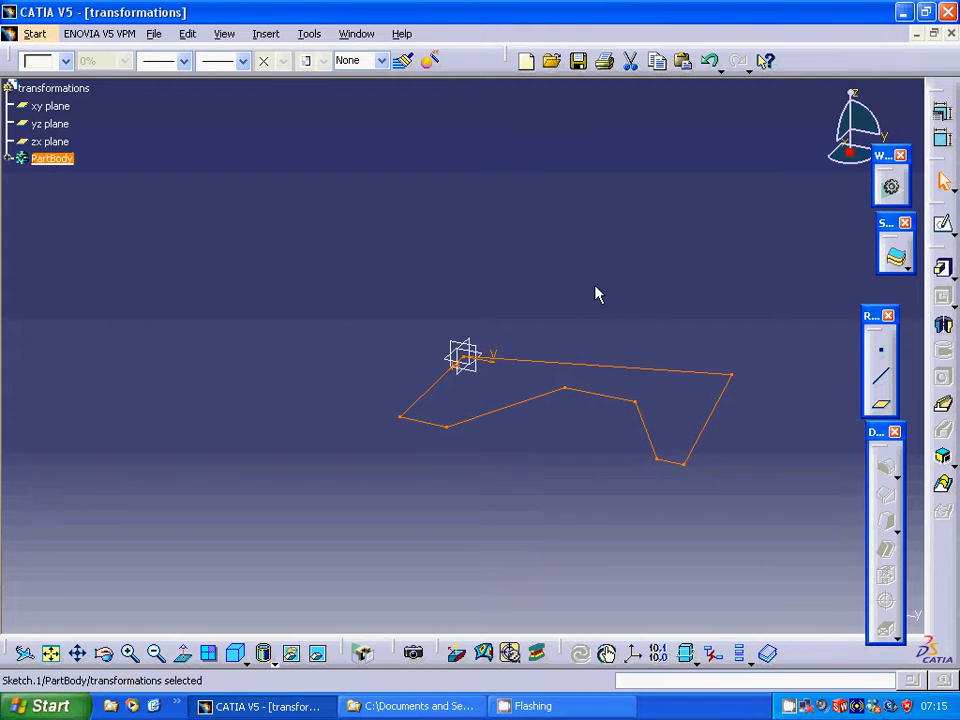
{"action": "left_click", "coordinate": [942, 268]}
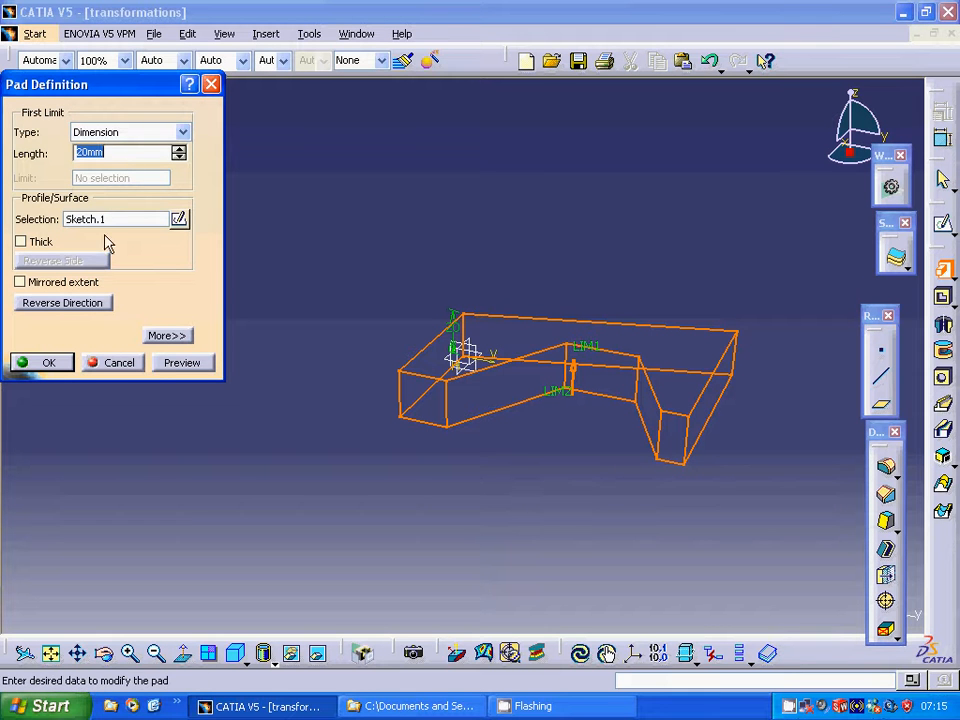
{"action": "left_click", "coordinate": [45, 365]}
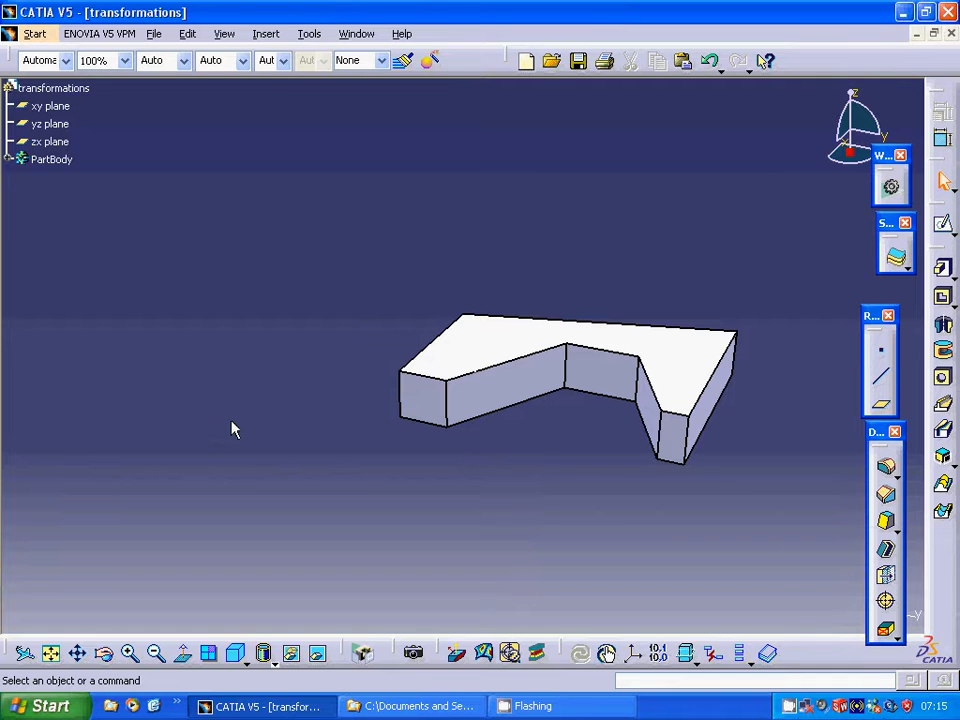
{"action": "left_click", "coordinate": [265, 33]}
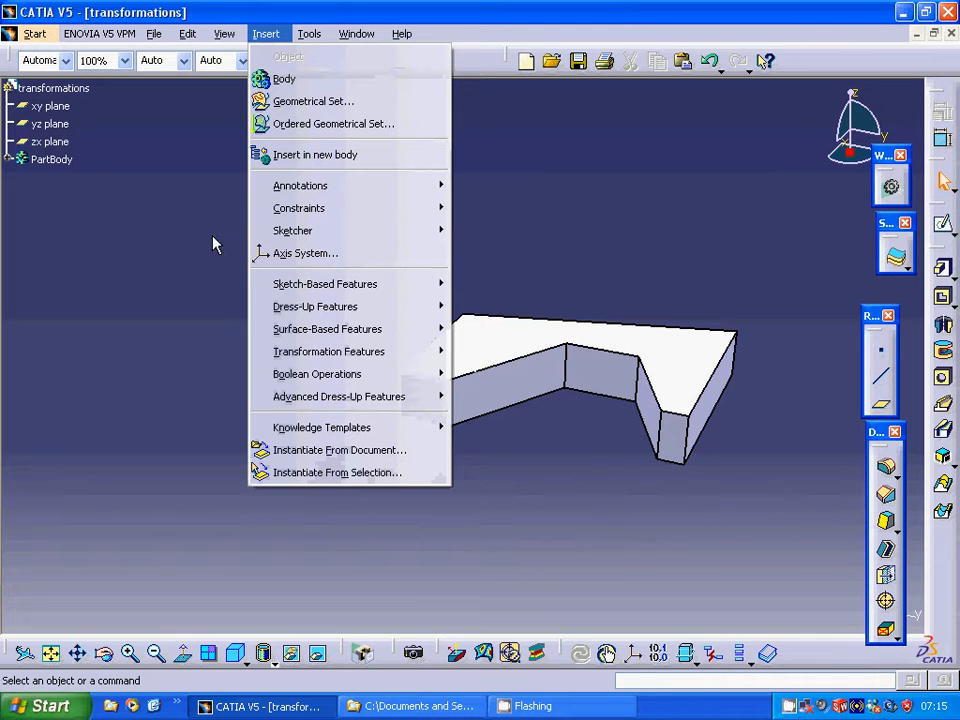
{"action": "mouse_move", "coordinate": [282, 352]}
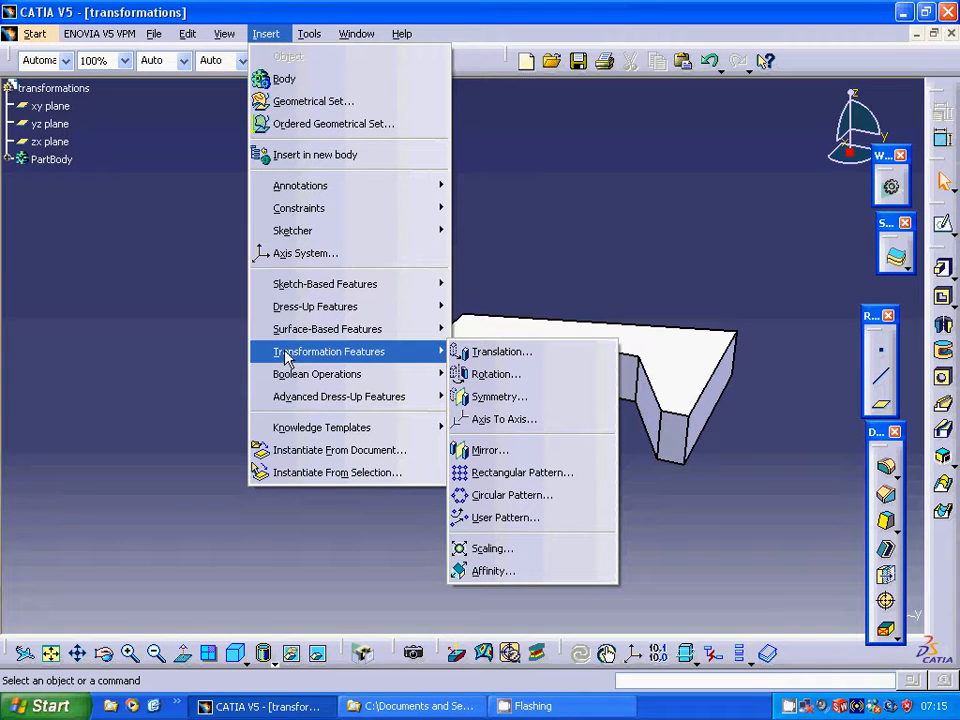
{"action": "left_click", "coordinate": [512, 357]}
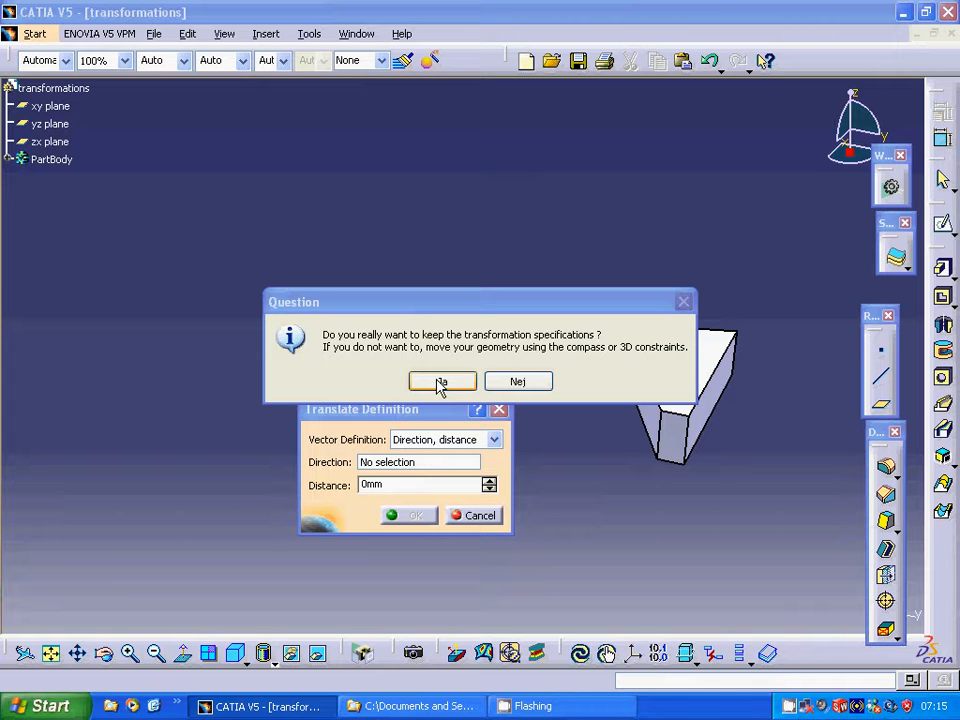
{"action": "left_click", "coordinate": [440, 382]}
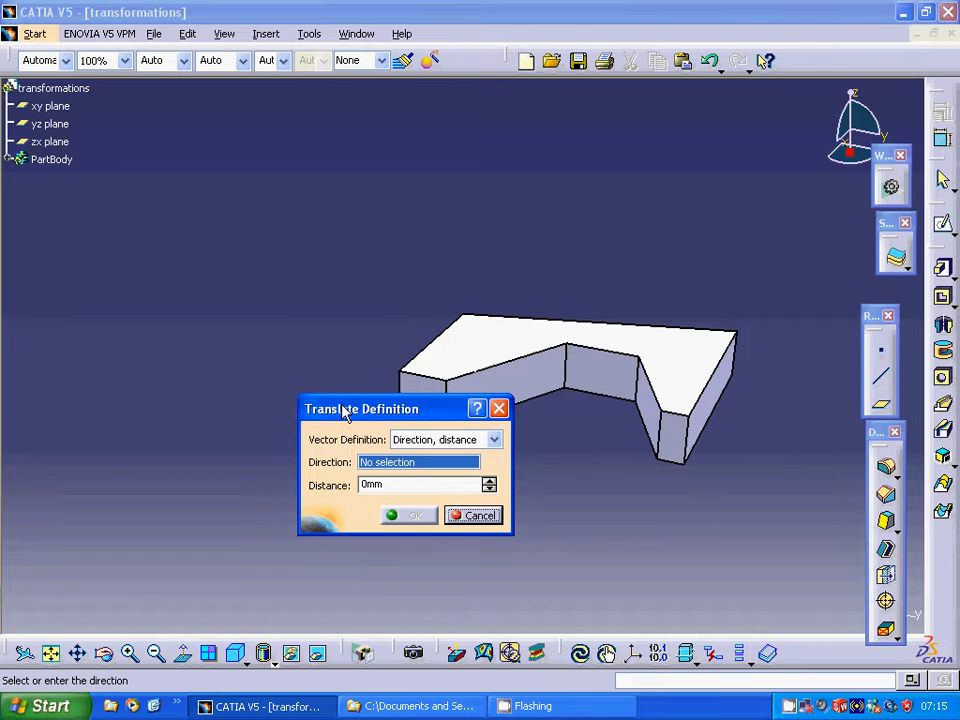
{"action": "left_click_drag", "start_coordinate": [347, 407], "coordinate": [308, 421]}
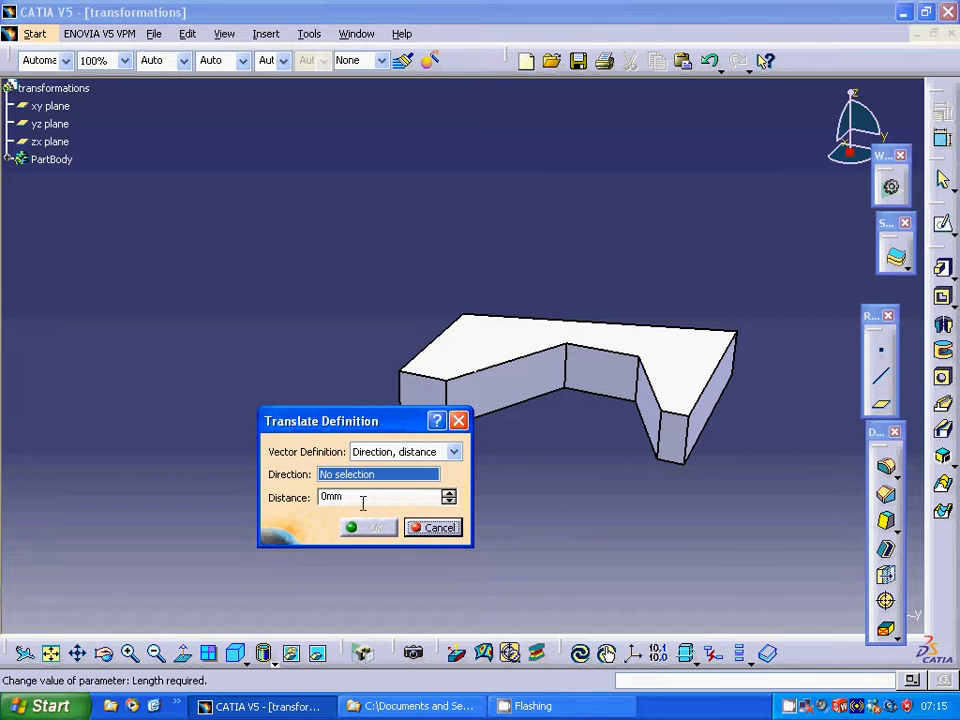
{"action": "left_click", "coordinate": [433, 530]}
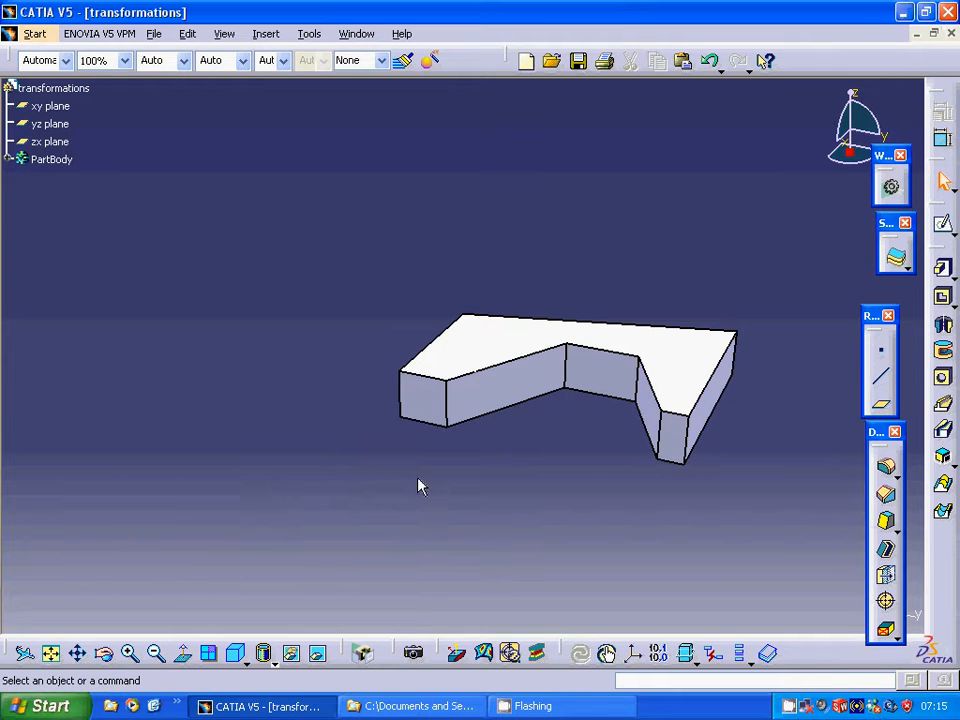
Step: Translate the pad 100 mm along its long slanted upper edge, keeping the transformation specifications
{"action": "left_click", "coordinate": [10, 159]}
{"action": "left_click", "coordinate": [55, 177]}
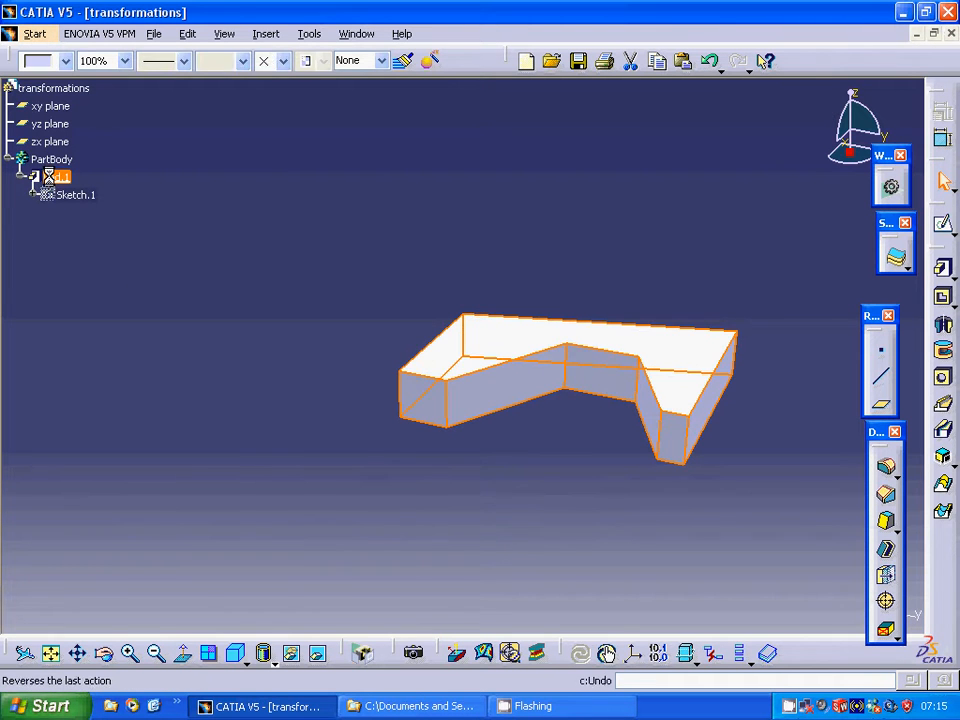
{"action": "left_click", "coordinate": [268, 36]}
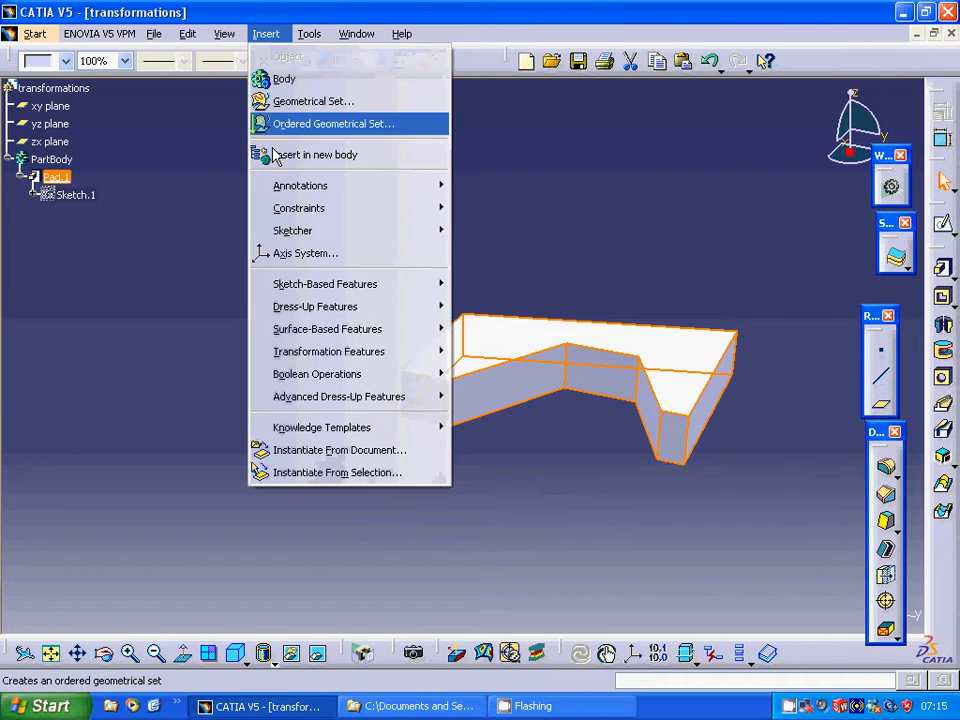
{"action": "mouse_move", "coordinate": [308, 360]}
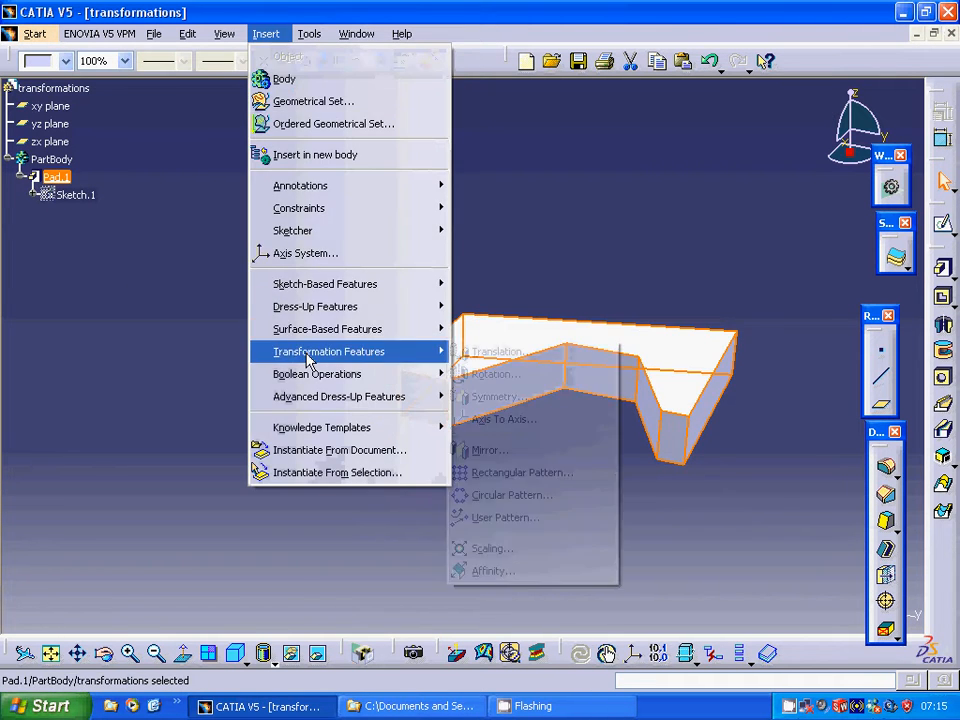
{"action": "left_click", "coordinate": [482, 351]}
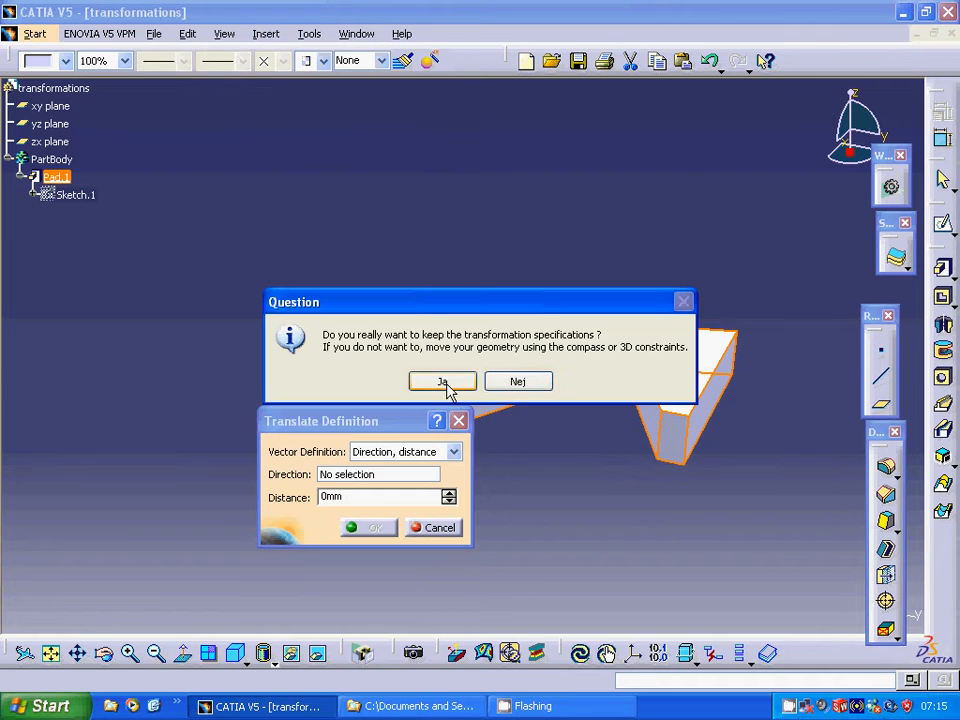
{"action": "left_click", "coordinate": [441, 381]}
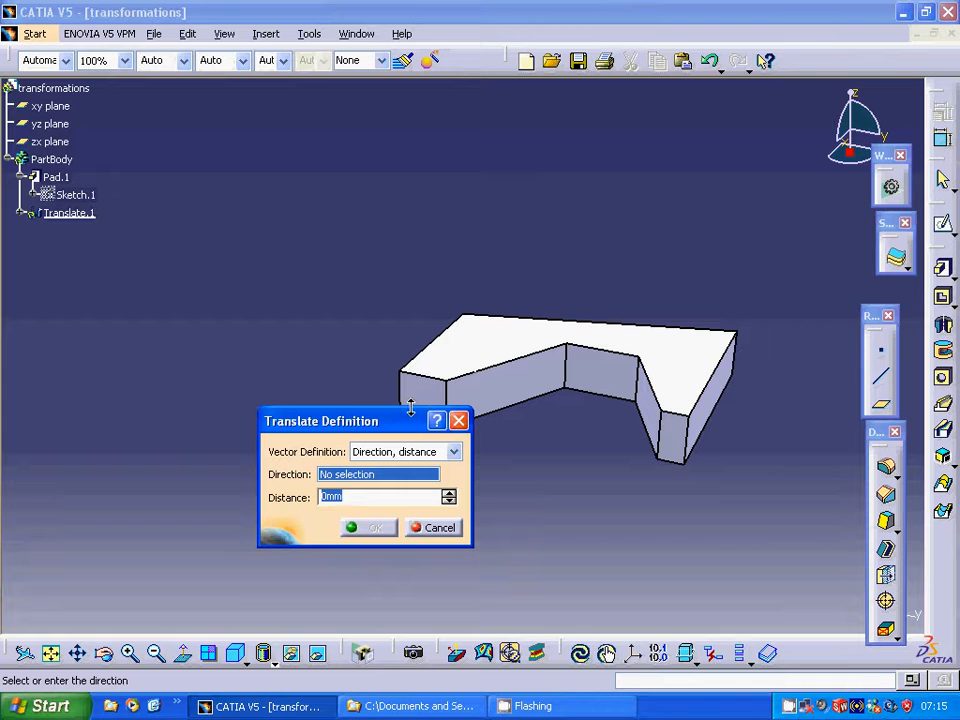
{"action": "left_click", "coordinate": [529, 320]}
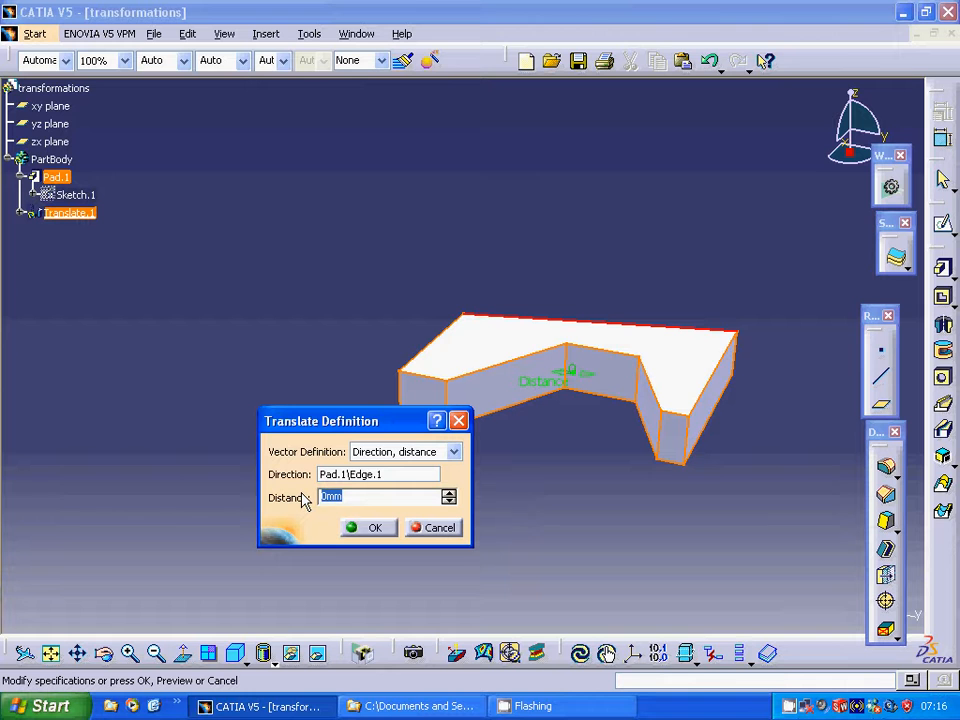
{"action": "type", "text": "100"}
{"action": "left_click", "coordinate": [371, 527]}
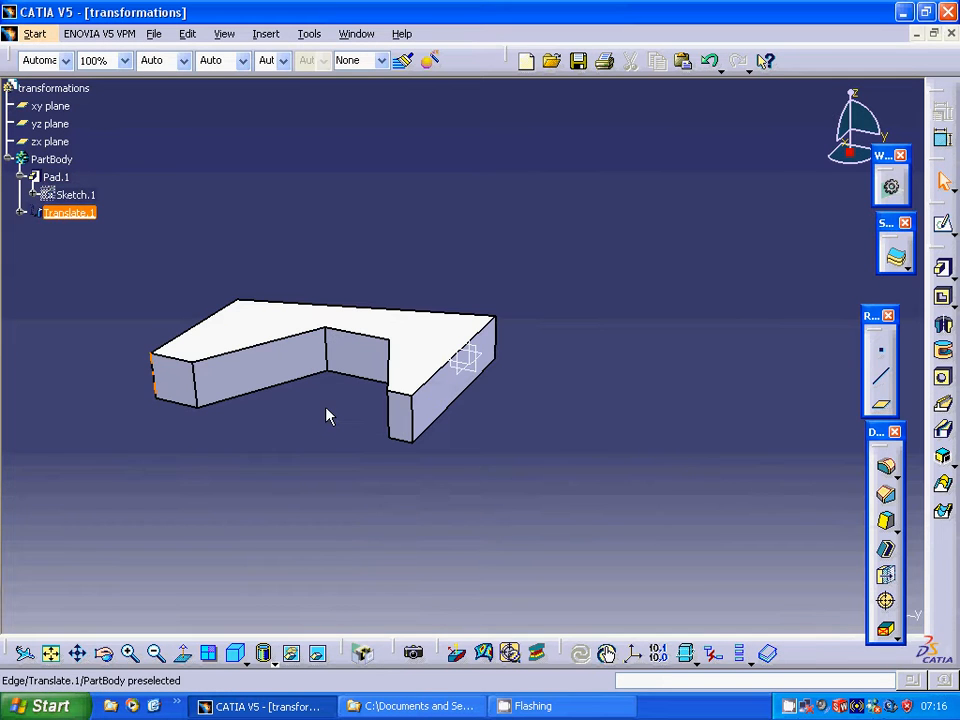
{"action": "left_click", "coordinate": [300, 488]}
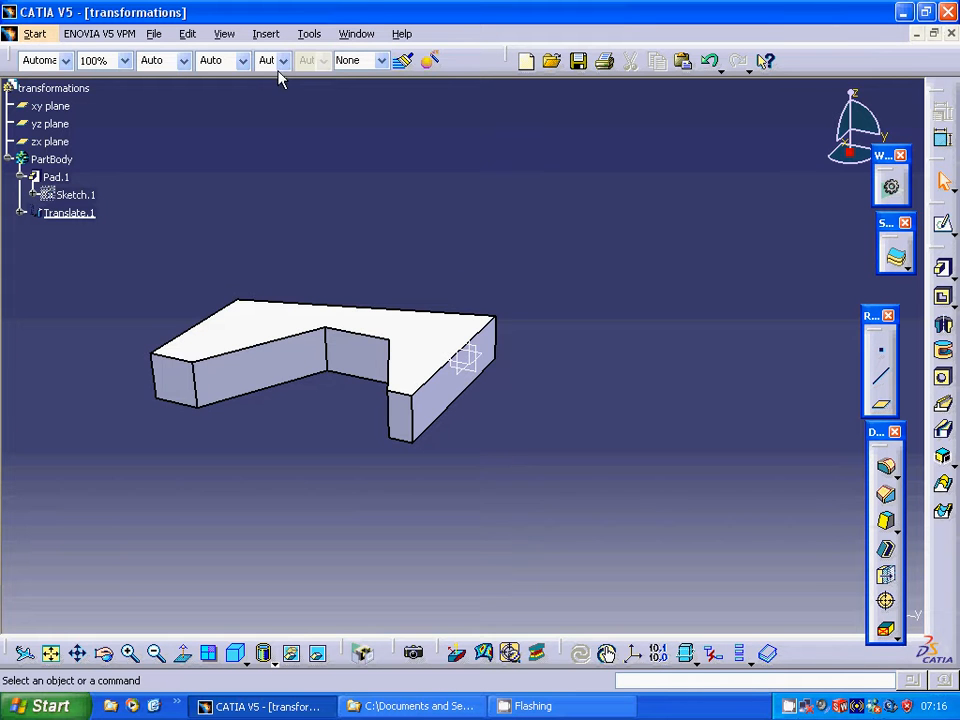
Step: Translate the pad 100 mm along the vertical edge at the notch, keeping the transformation specifications
{"action": "left_click", "coordinate": [55, 177]}
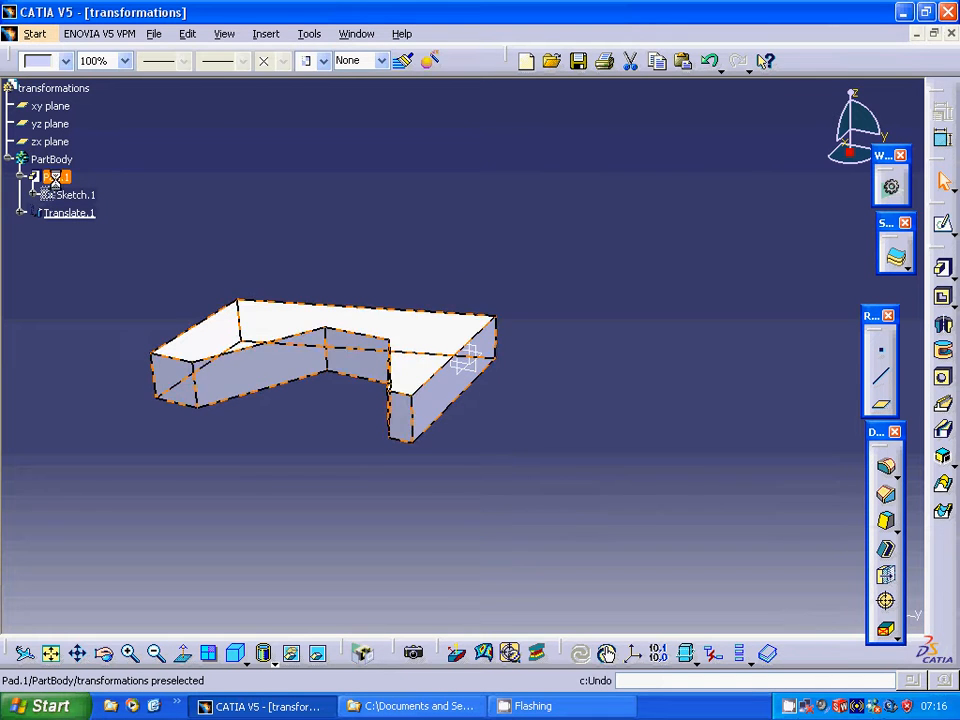
{"action": "left_click", "coordinate": [262, 36]}
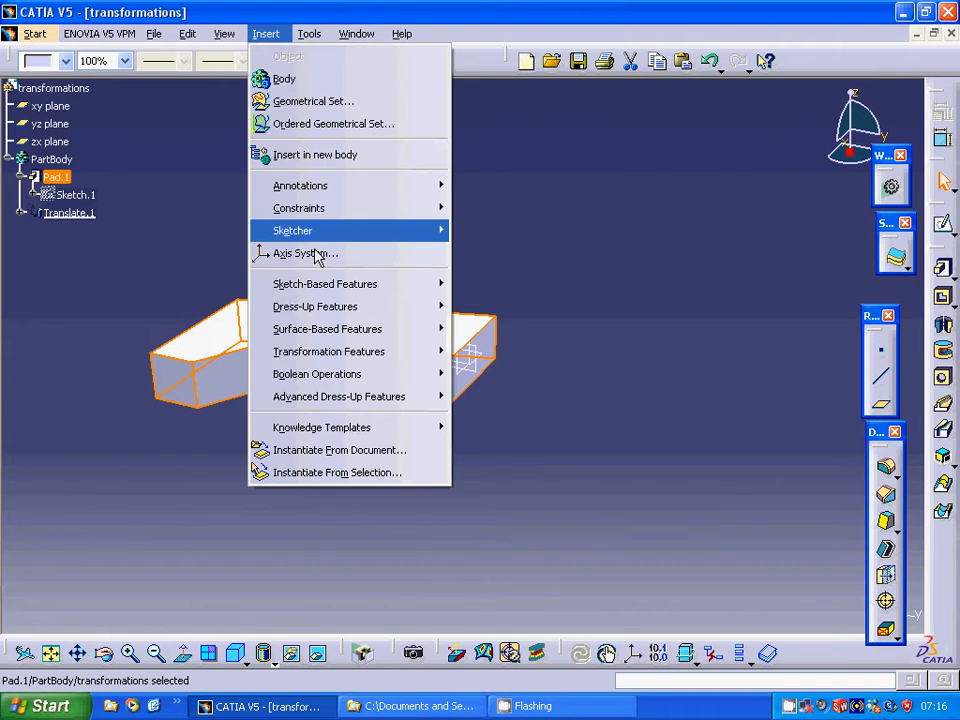
{"action": "mouse_move", "coordinate": [319, 353]}
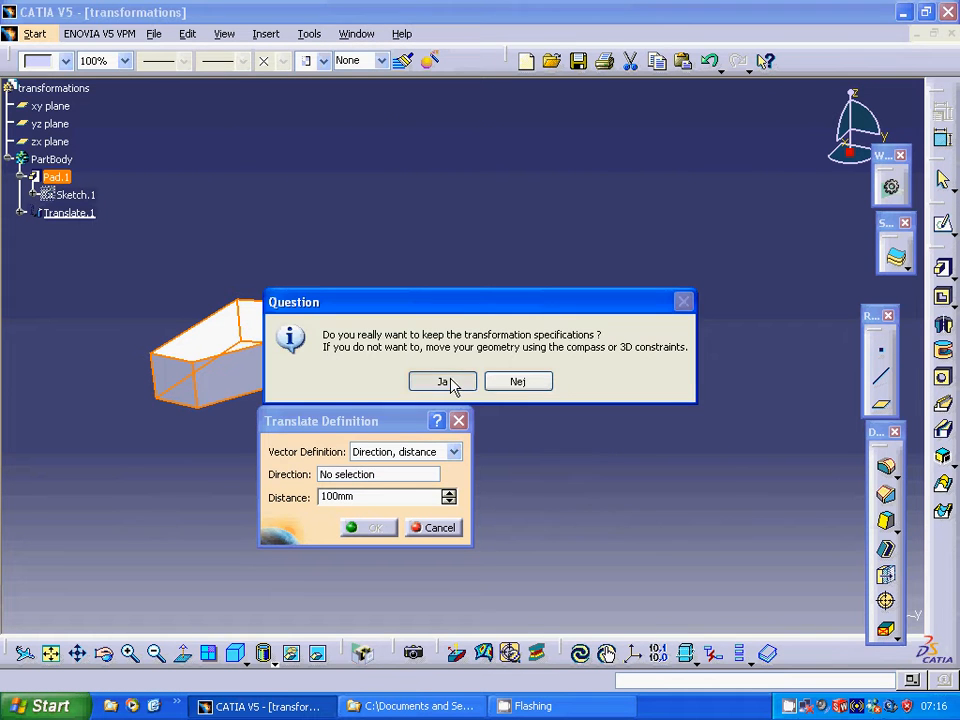
{"action": "left_click", "coordinate": [444, 382]}
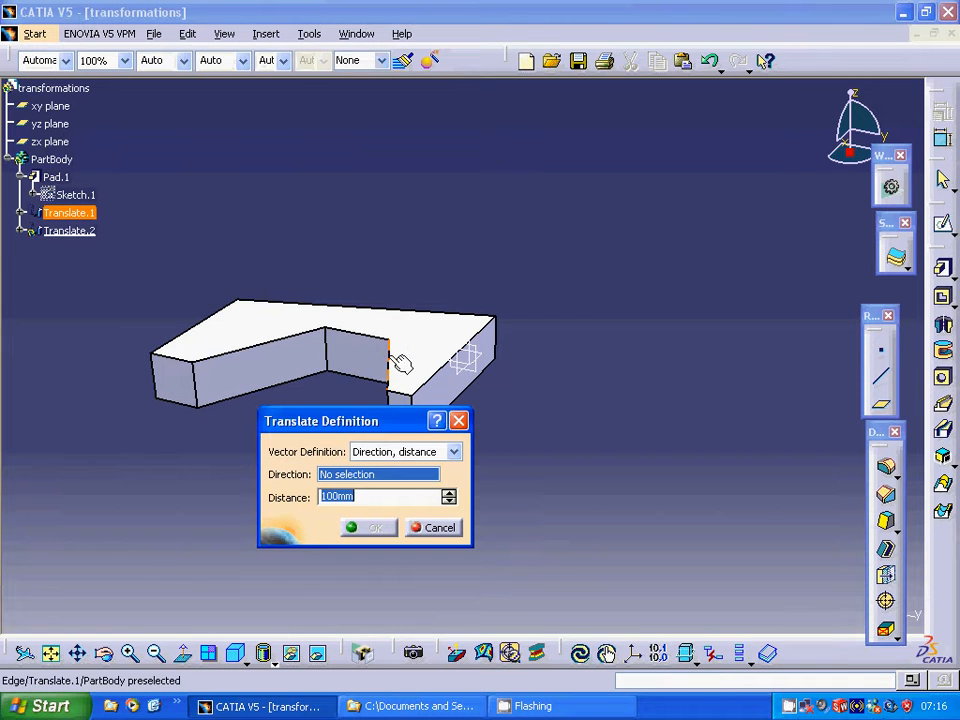
{"action": "left_click", "coordinate": [395, 370]}
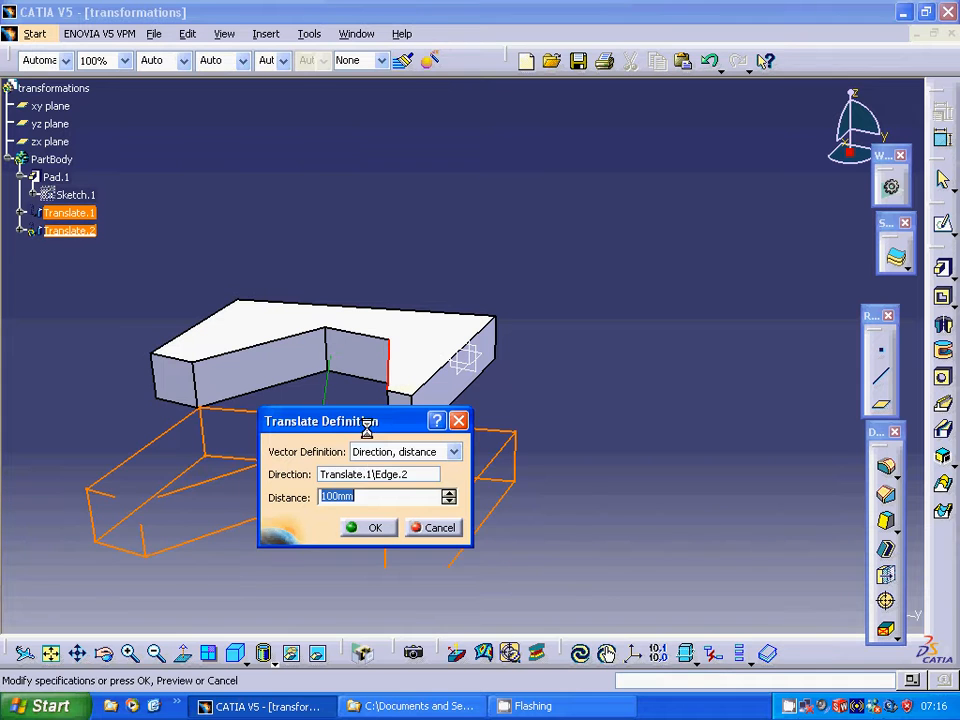
{"action": "left_click", "coordinate": [373, 528]}
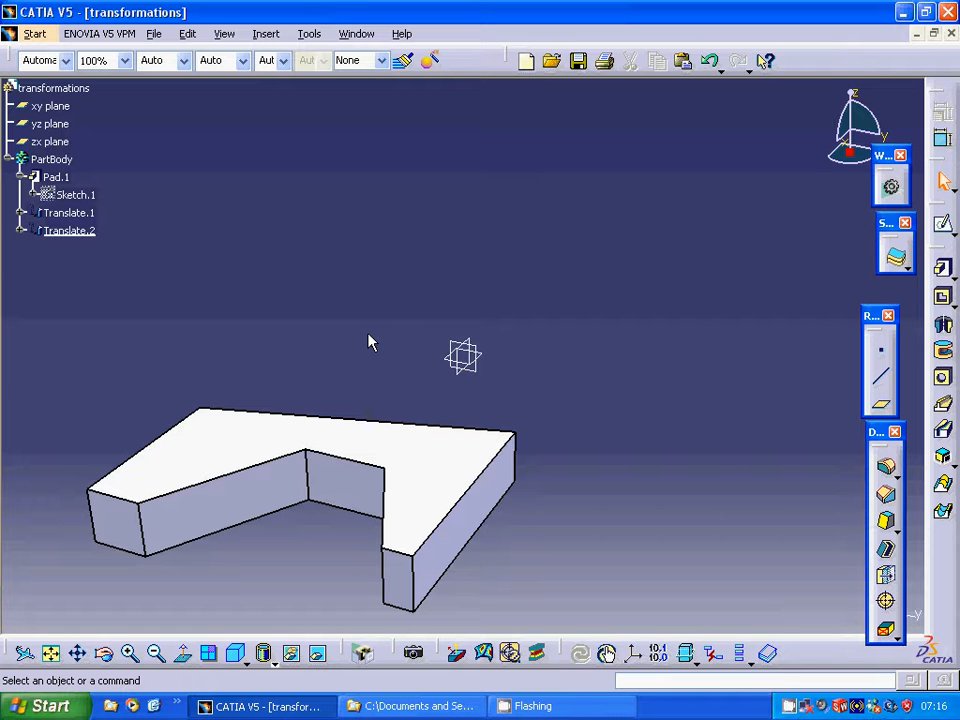
Step: Rotate the pad 90 degrees about the vertical edge at the outer end of its long back side, keeping the transformation specifications
{"action": "left_click", "coordinate": [55, 177]}
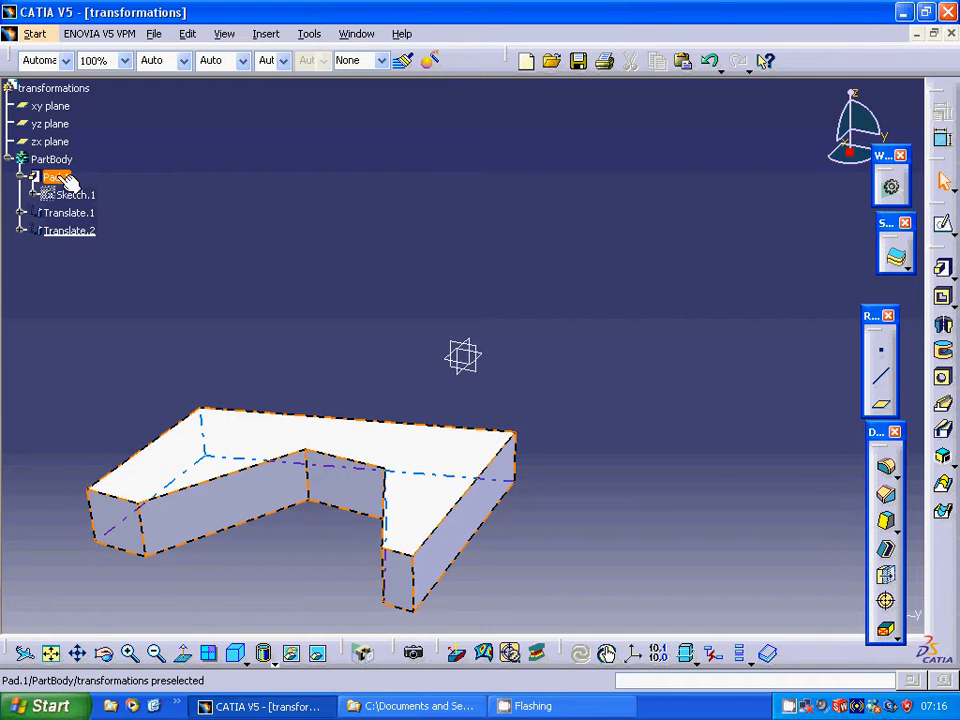
{"action": "left_click", "coordinate": [308, 36]}
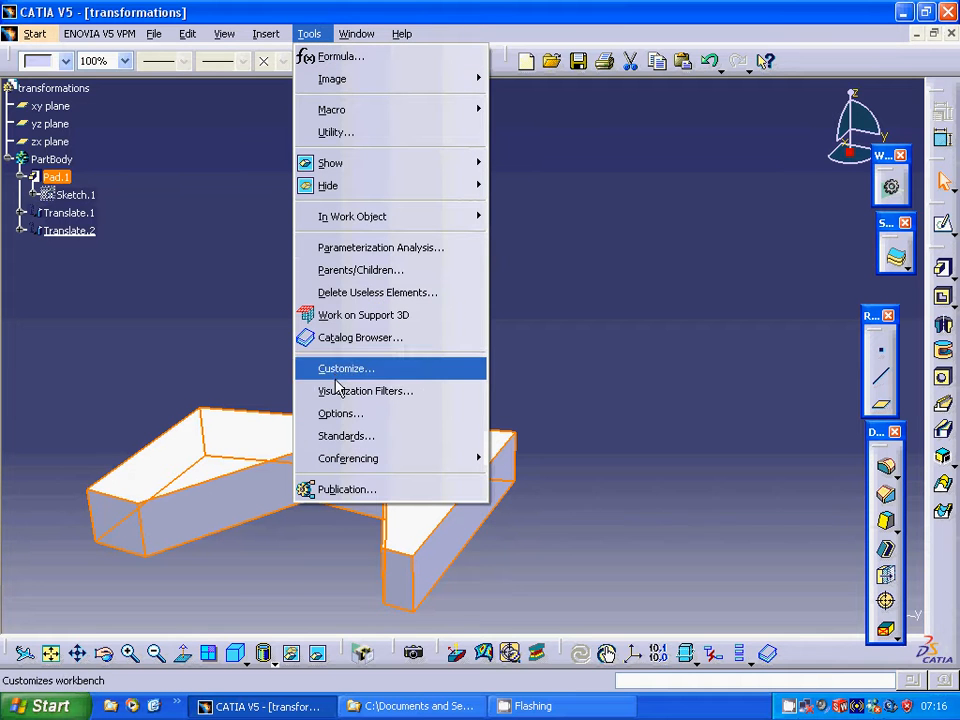
{"action": "mouse_move", "coordinate": [265, 36]}
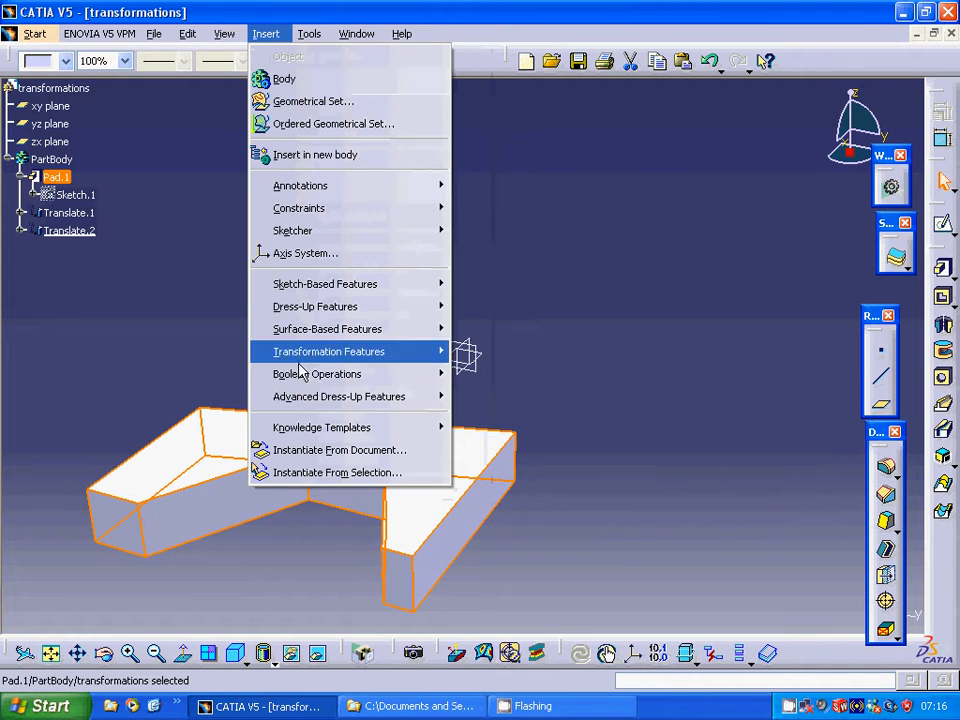
{"action": "mouse_move", "coordinate": [318, 352]}
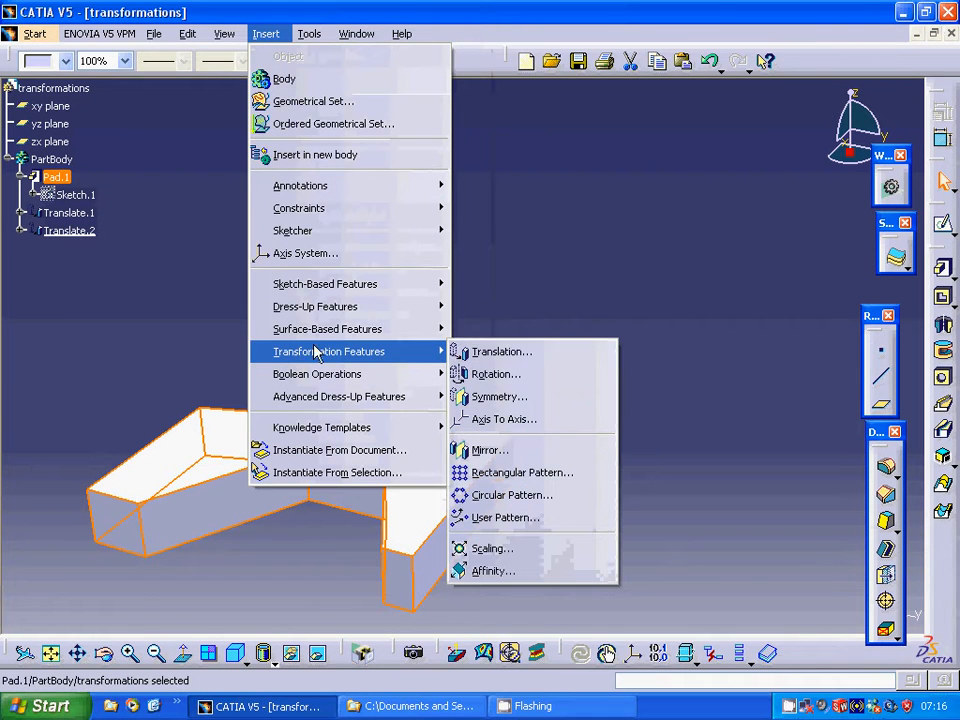
{"action": "left_click", "coordinate": [478, 378]}
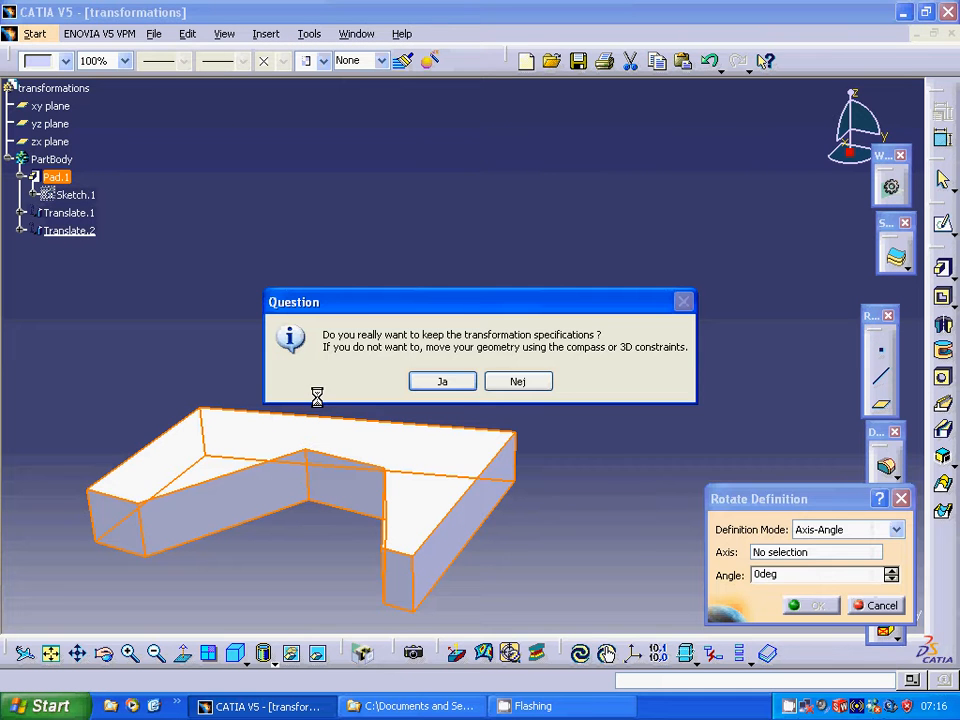
{"action": "left_click", "coordinate": [442, 381]}
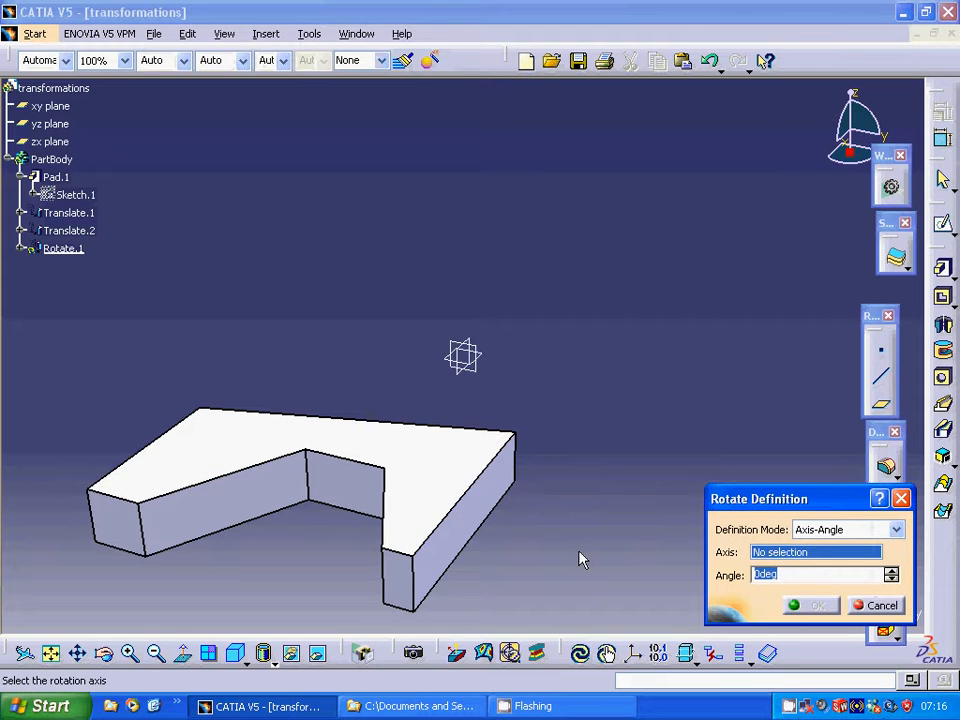
{"action": "left_click", "coordinate": [520, 462]}
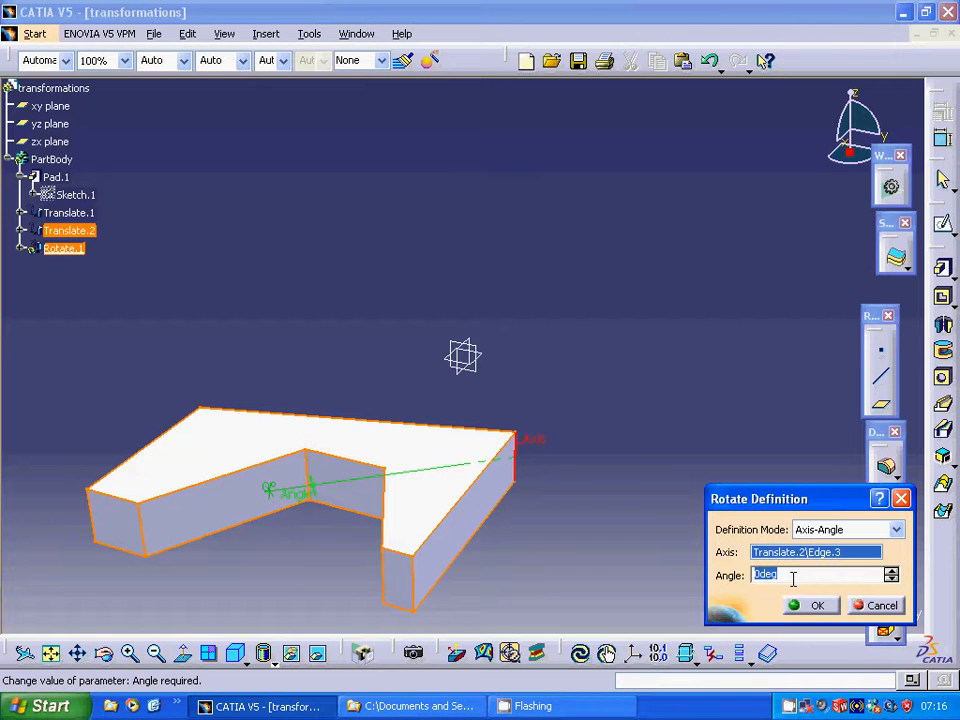
{"action": "type", "text": "90"}
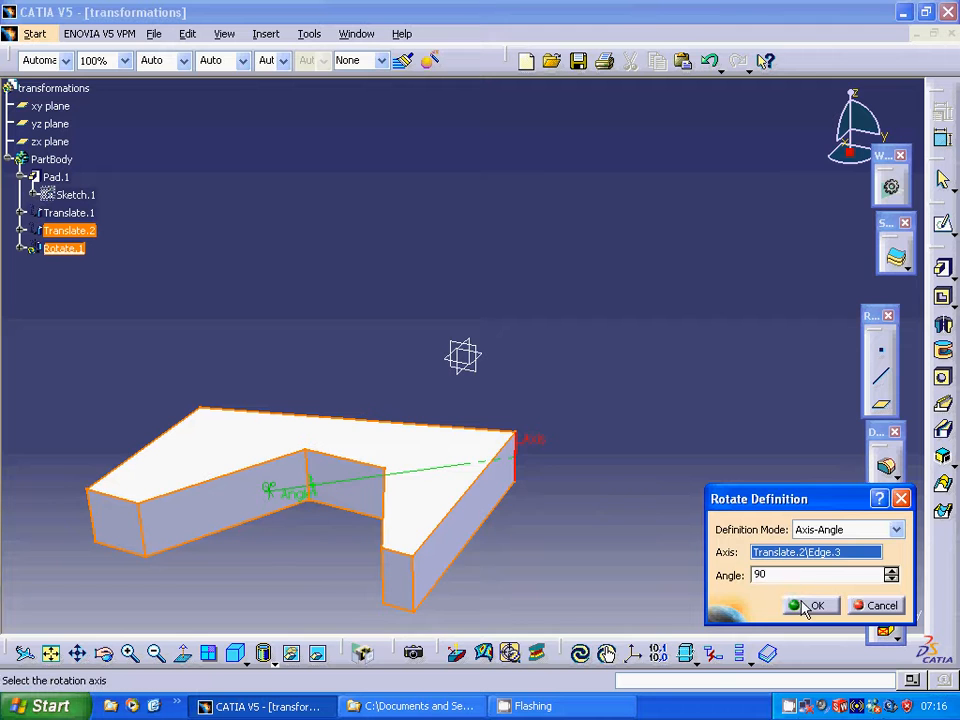
{"action": "left_click", "coordinate": [806, 605]}
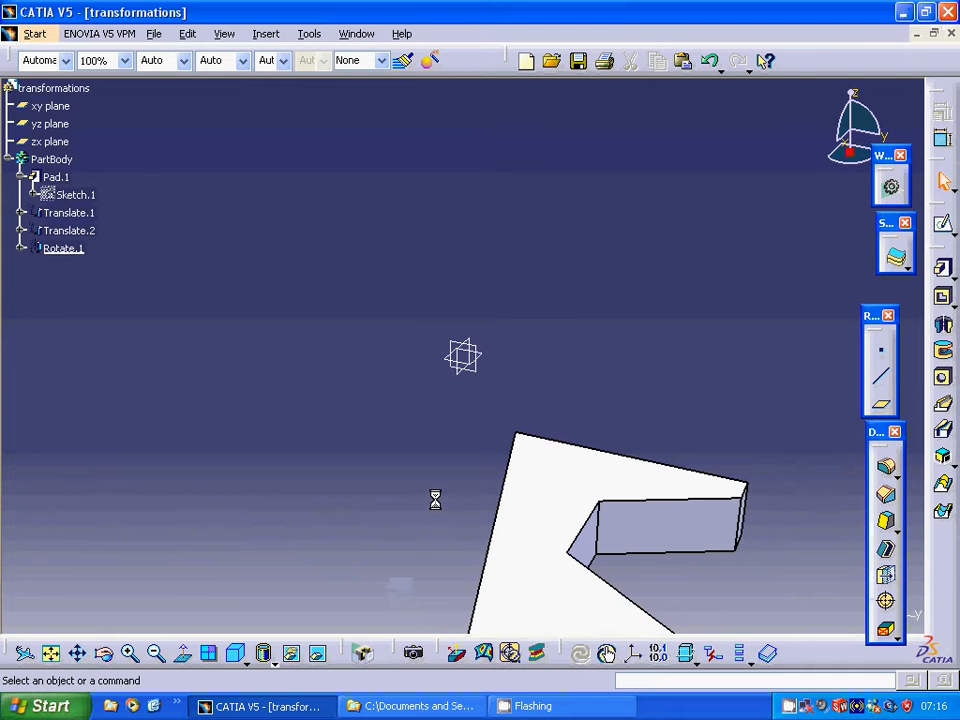
Step: Apply a Symmetry to the pad about its long outer side face, keeping the transformation specifications
{"action": "middle_click_drag", "start_coordinate": [446, 495], "coordinate": [345, 430]}
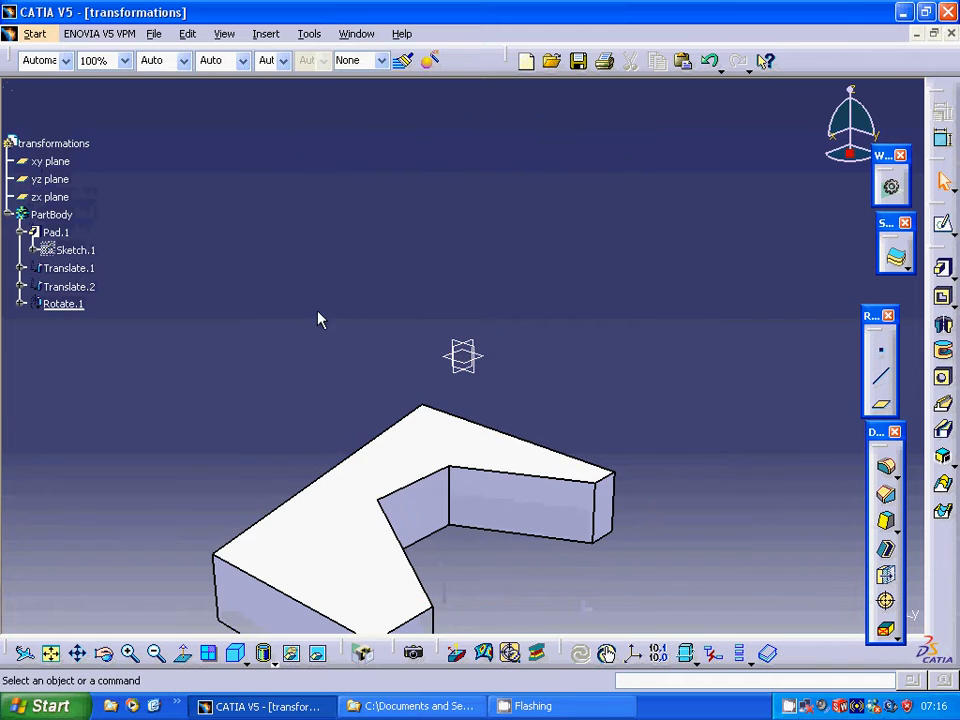
{"action": "left_click", "coordinate": [56, 232]}
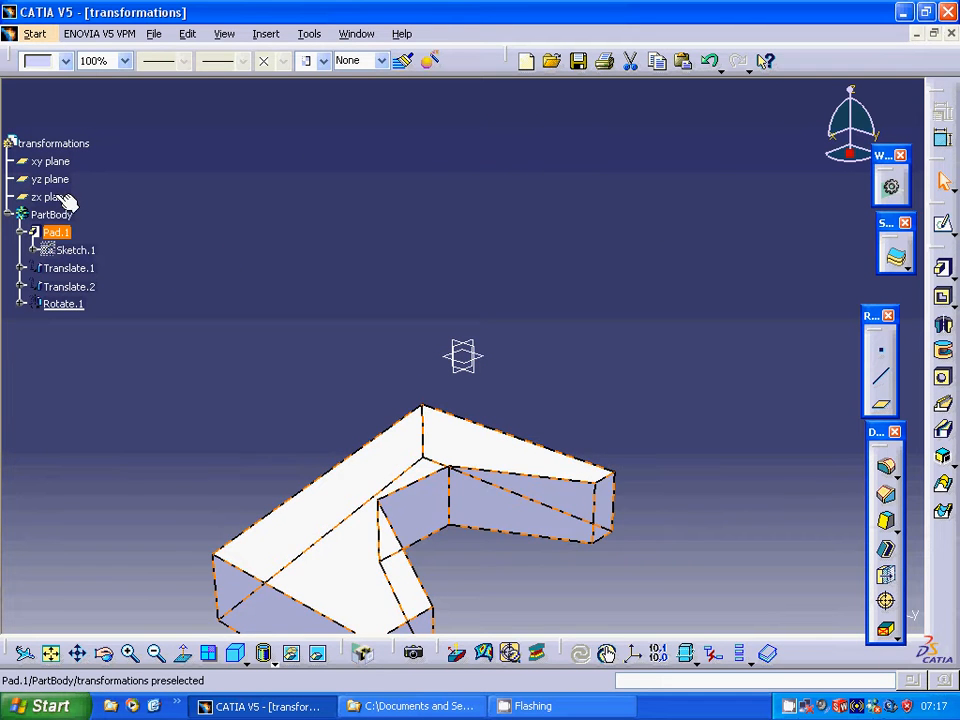
{"action": "left_click", "coordinate": [266, 36]}
{"action": "mouse_move", "coordinate": [291, 358]}
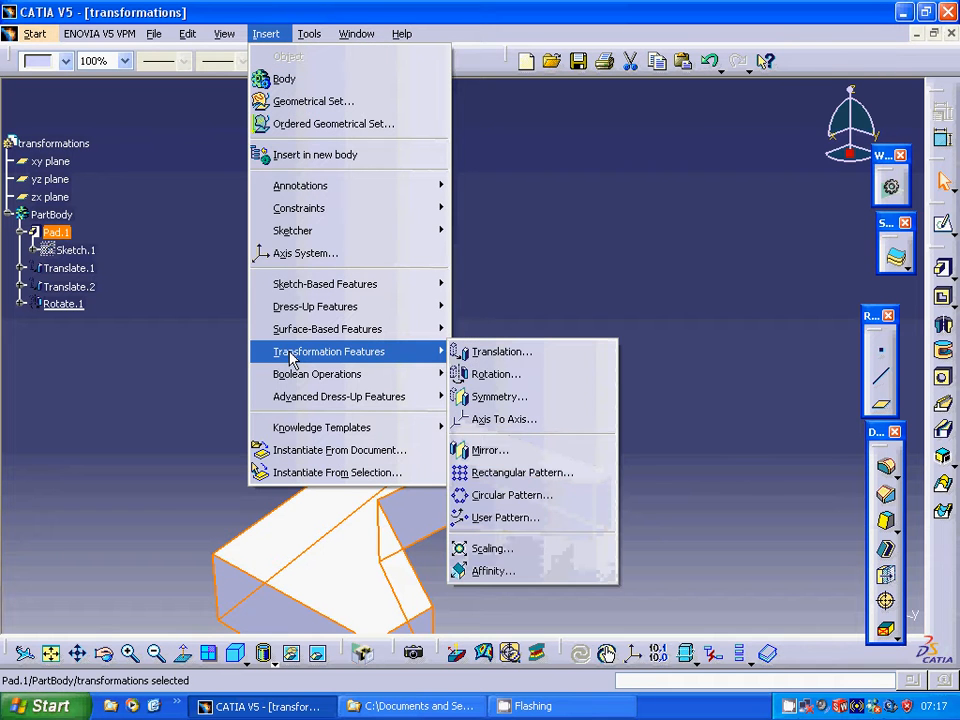
{"action": "left_click", "coordinate": [494, 405]}
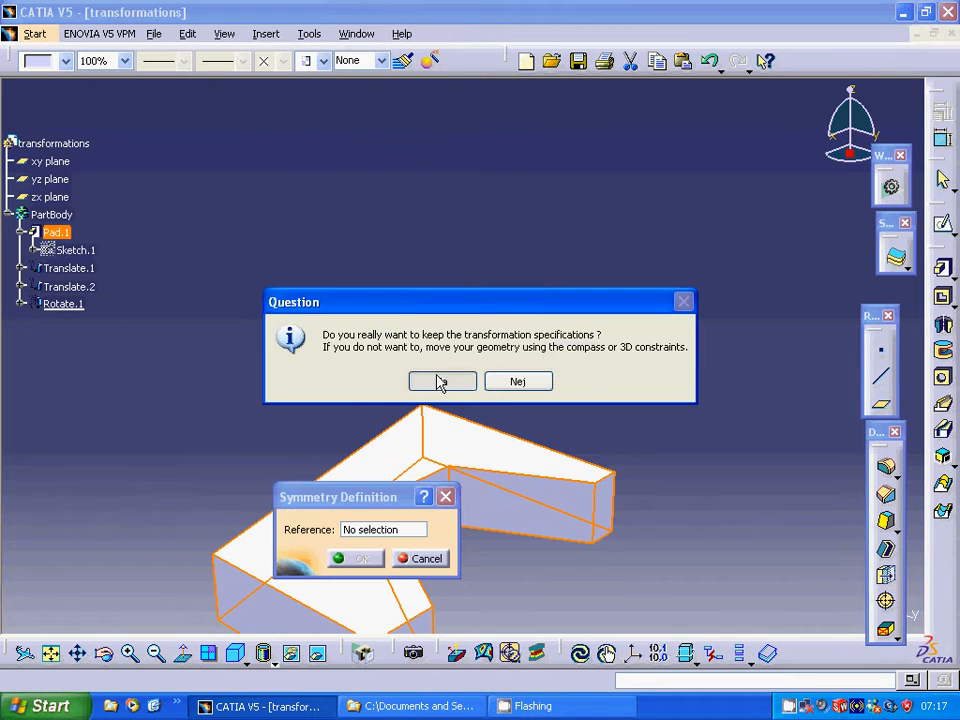
{"action": "left_click", "coordinate": [440, 383]}
{"action": "left_click_drag", "start_coordinate": [359, 496], "coordinate": [547, 328]}
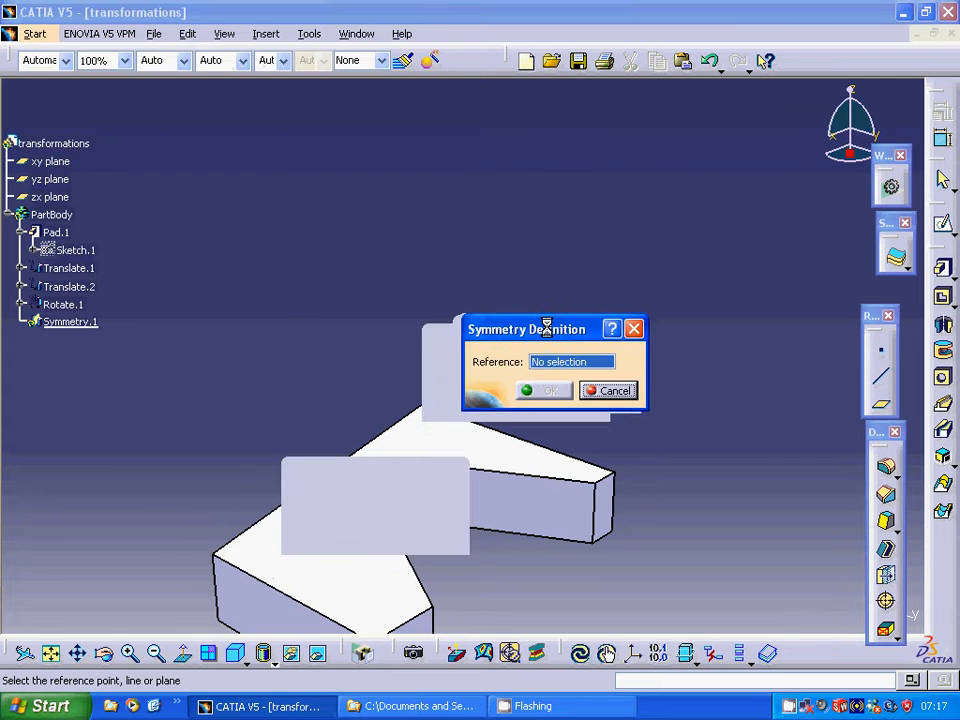
{"action": "middle_click_drag", "start_coordinate": [335, 372], "coordinate": [576, 467]}
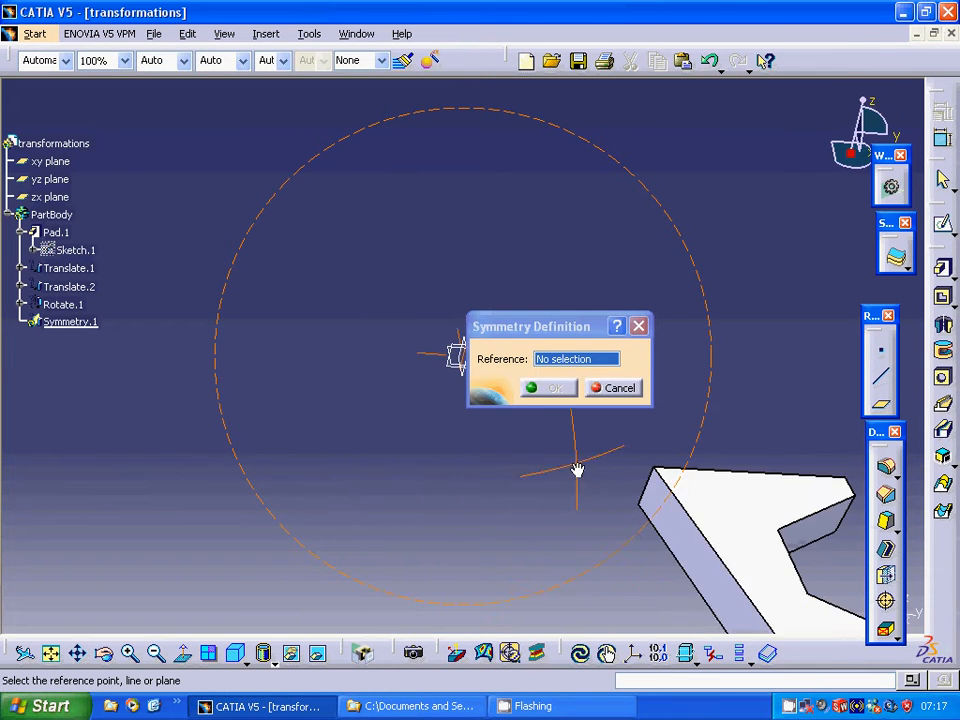
{"action": "left_click", "coordinate": [707, 574]}
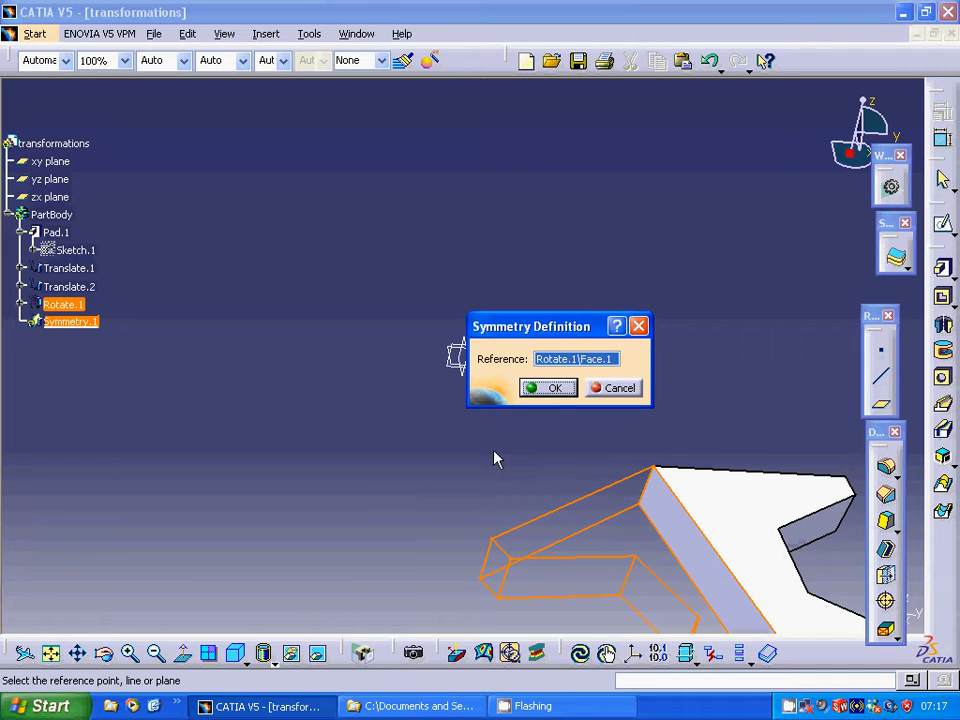
{"action": "left_click", "coordinate": [550, 388]}
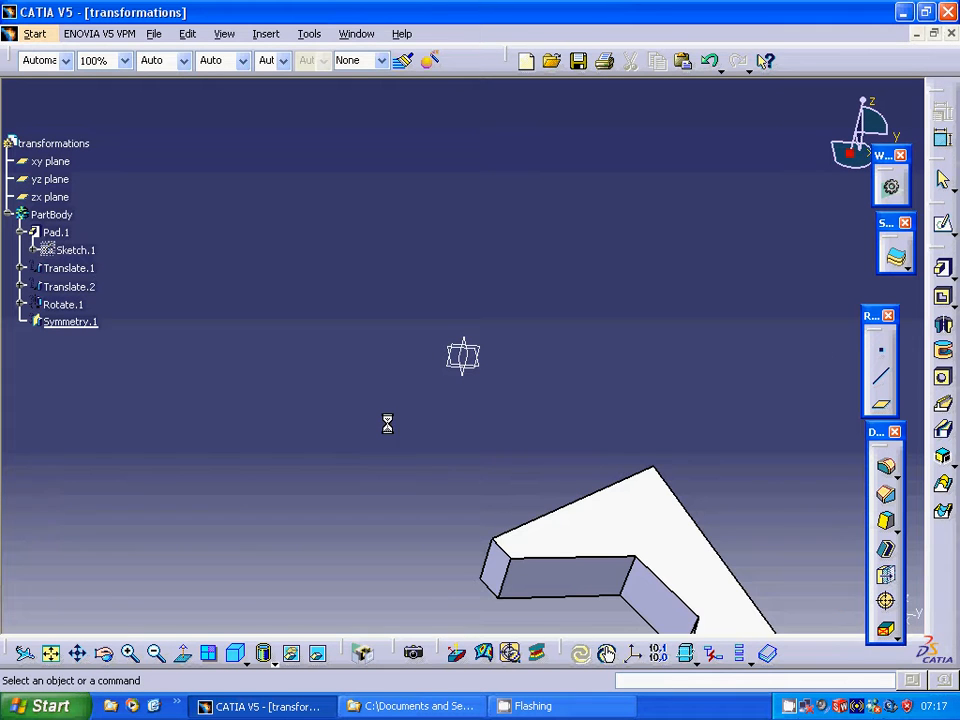
Step: Apply a second Symmetry to the pad about the long slanted inner face of its notch, keeping the transformation specifications
{"action": "middle_click_drag", "start_coordinate": [367, 418], "coordinate": [287, 289]}
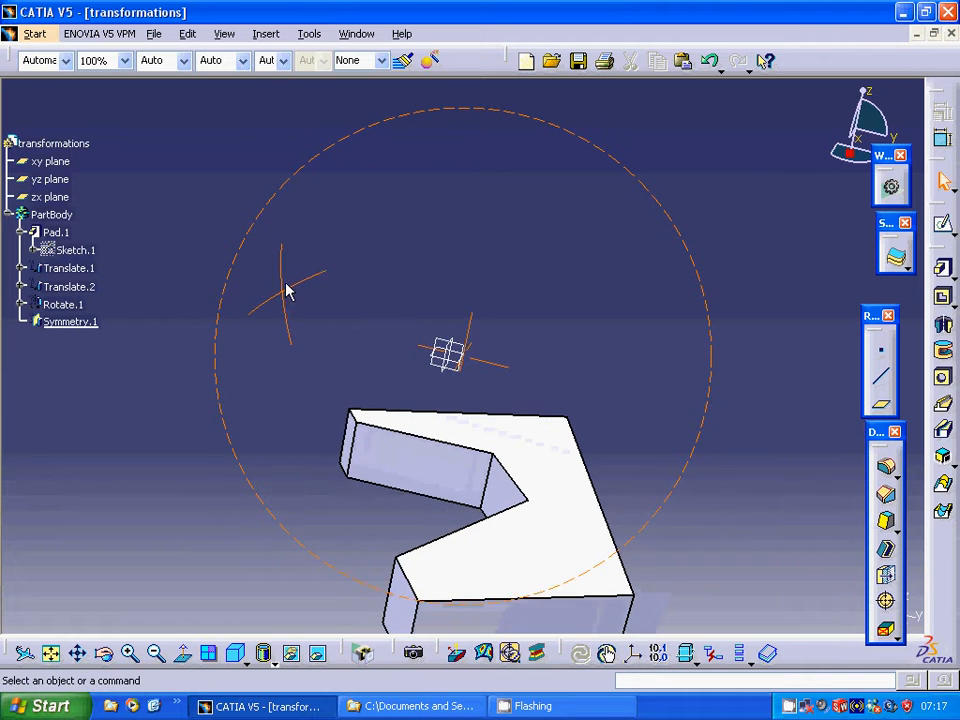
{"action": "left_click", "coordinate": [66, 233]}
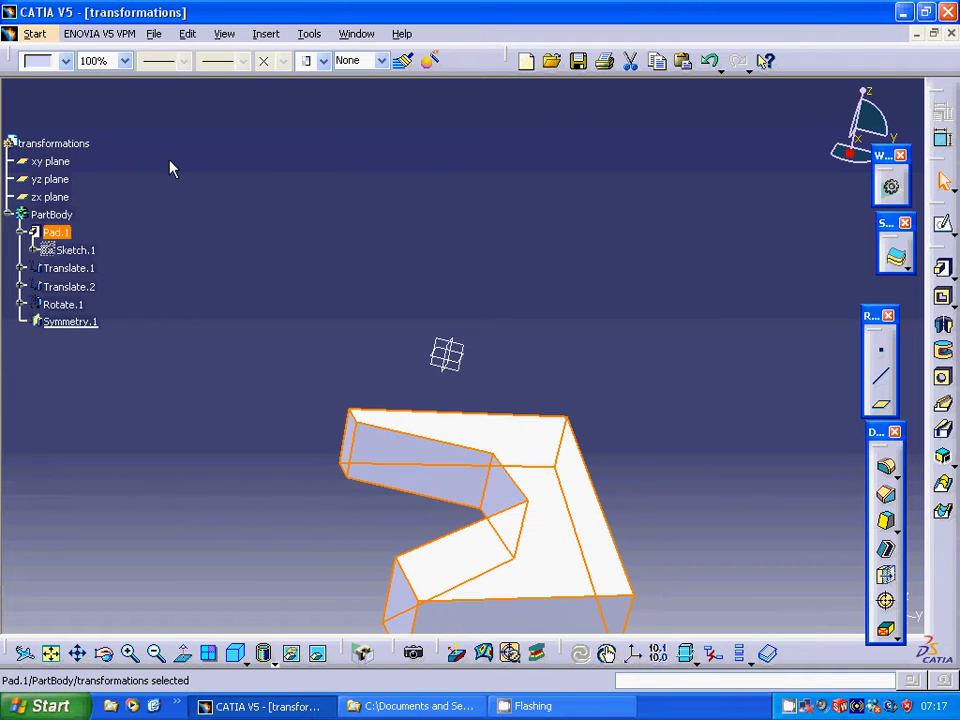
{"action": "left_click", "coordinate": [266, 34]}
{"action": "mouse_move", "coordinate": [310, 354]}
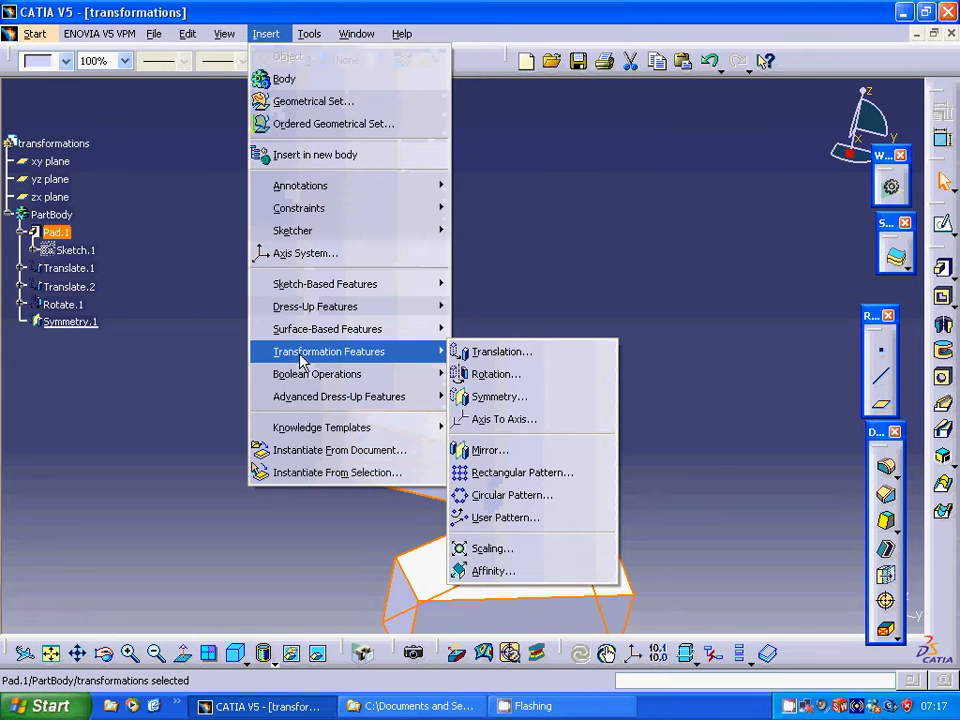
{"action": "left_click", "coordinate": [508, 401]}
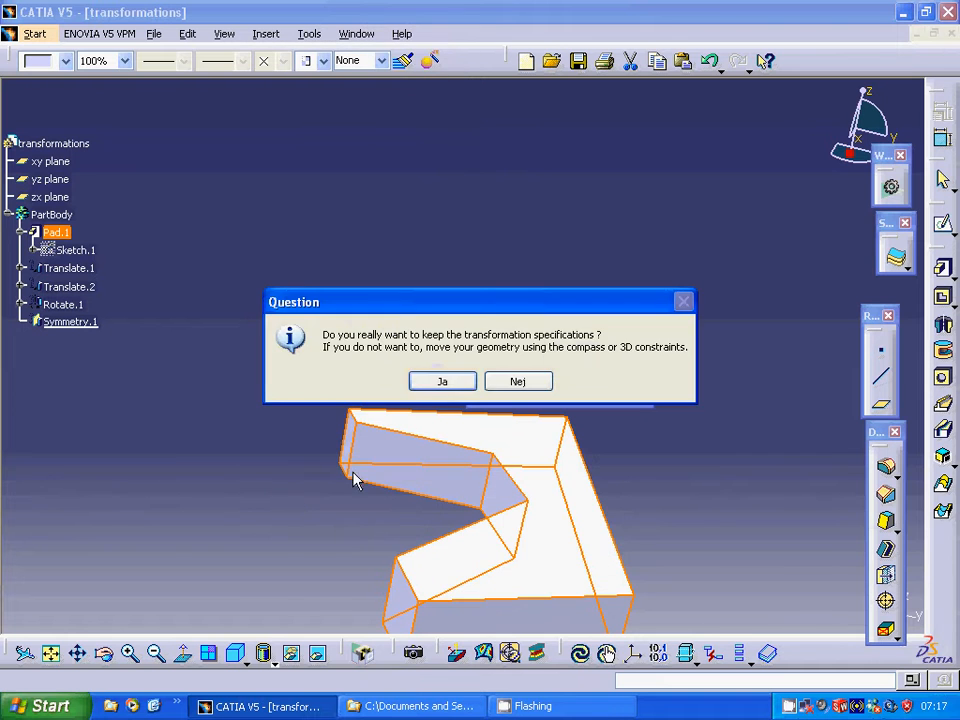
{"action": "left_click", "coordinate": [435, 386]}
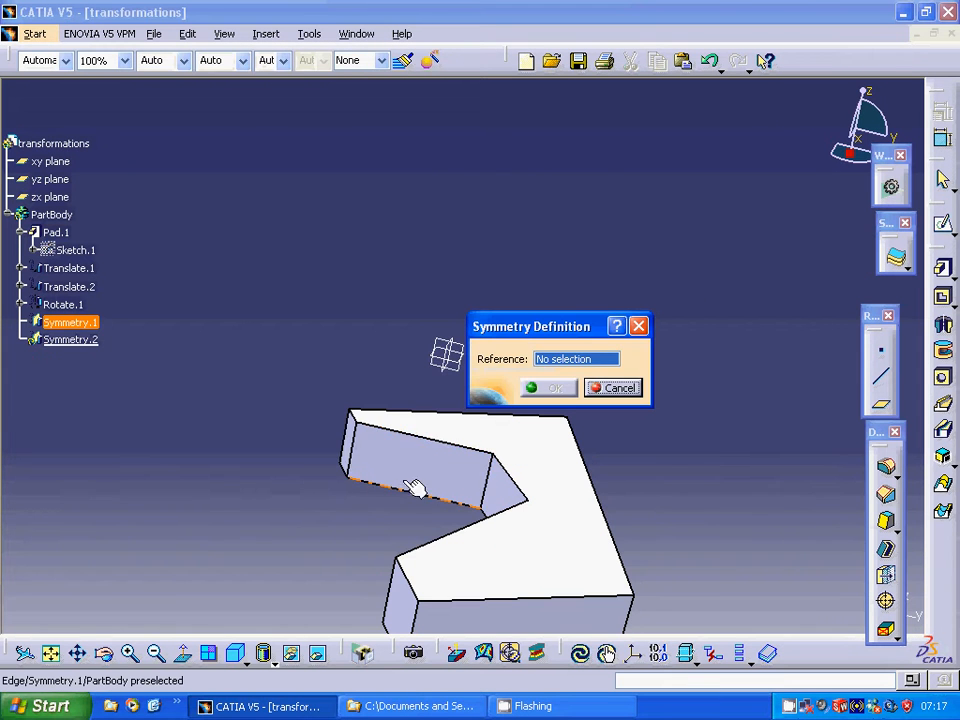
{"action": "left_click", "coordinate": [420, 484]}
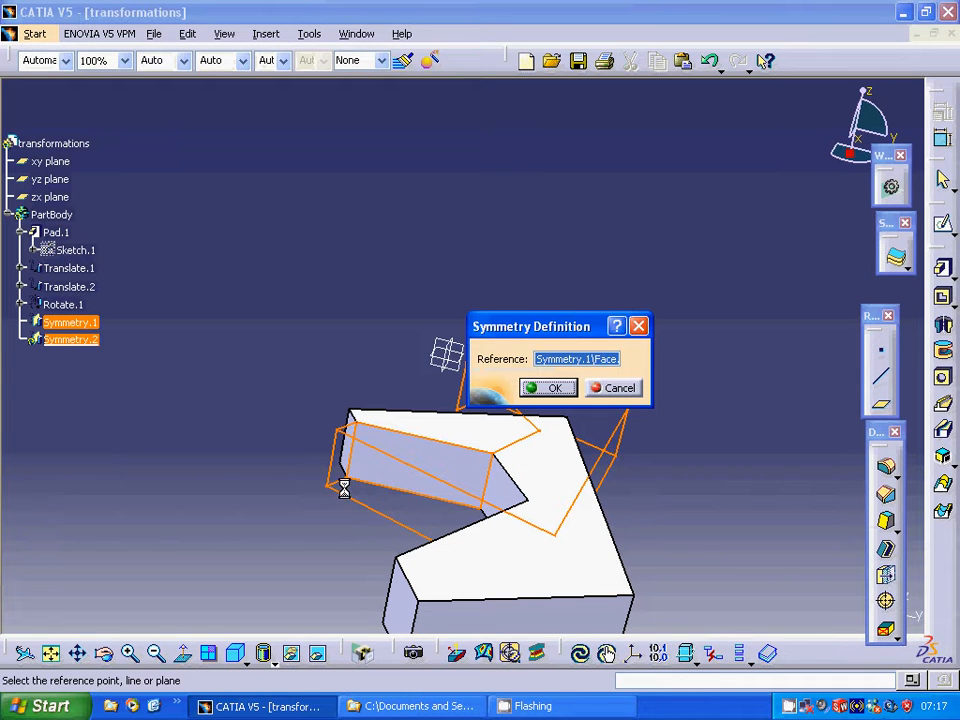
{"action": "left_click", "coordinate": [540, 388]}
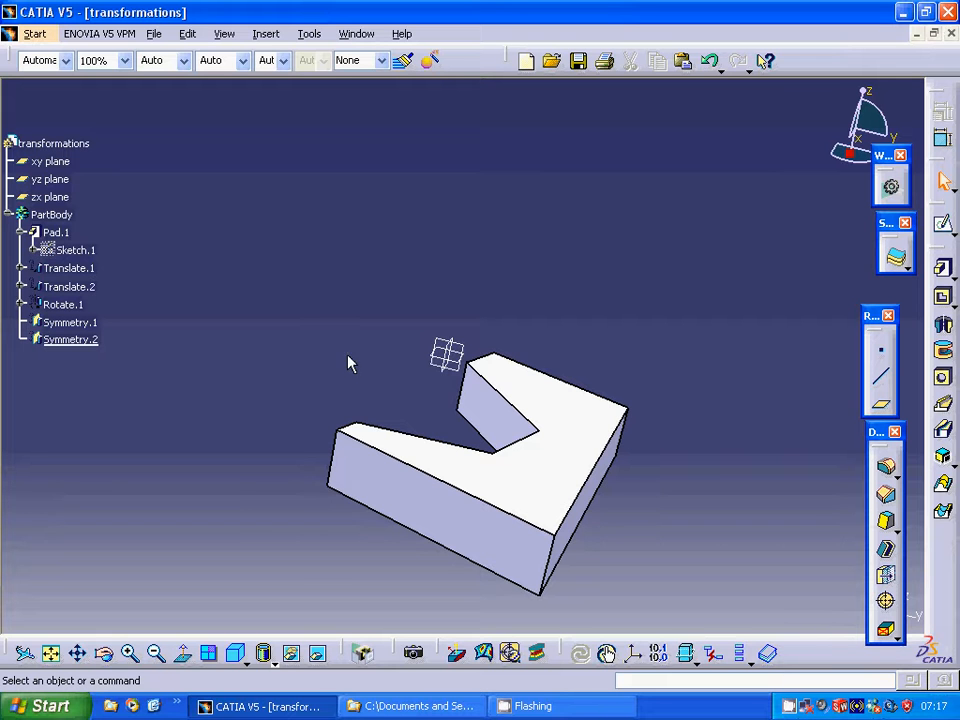
Step: Mirror the pad about the solid's flat upper face
{"action": "left_click", "coordinate": [266, 34]}
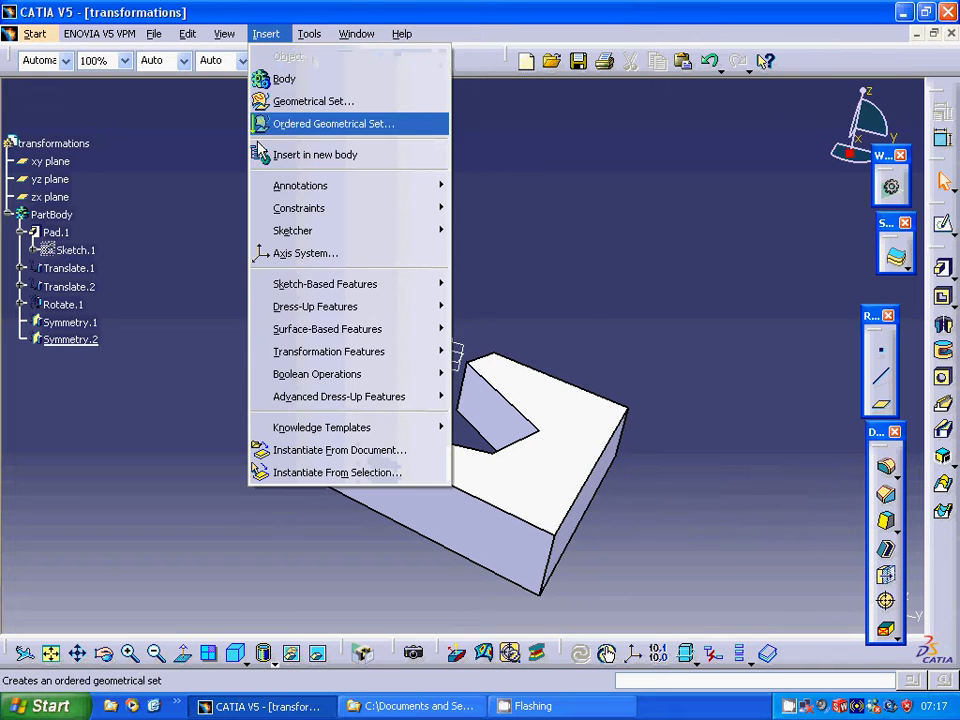
{"action": "mouse_move", "coordinate": [296, 362]}
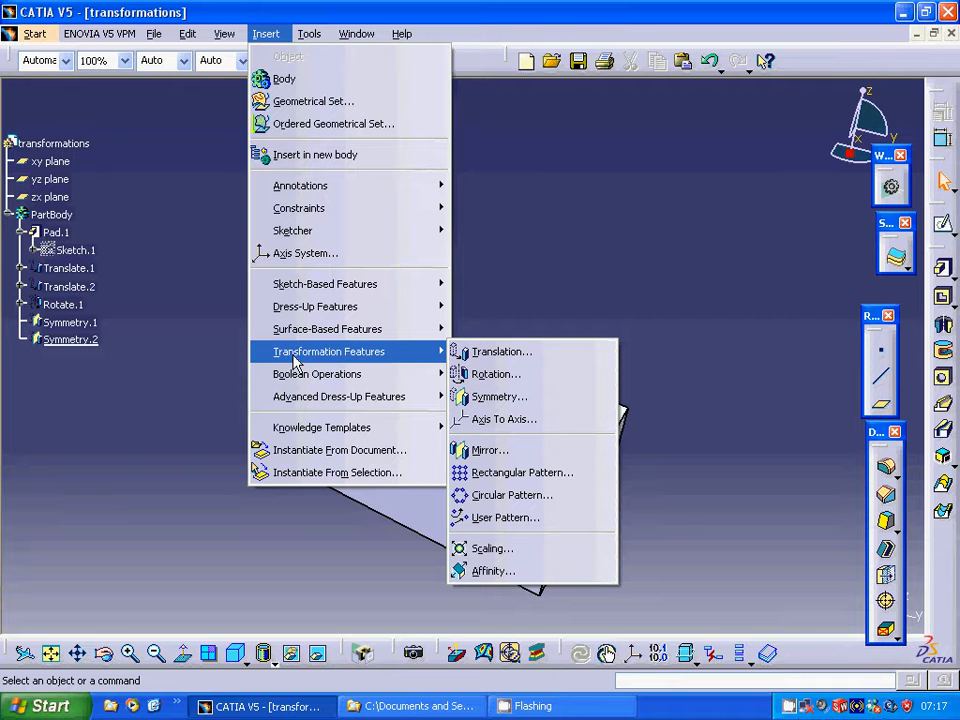
{"action": "left_click", "coordinate": [472, 450]}
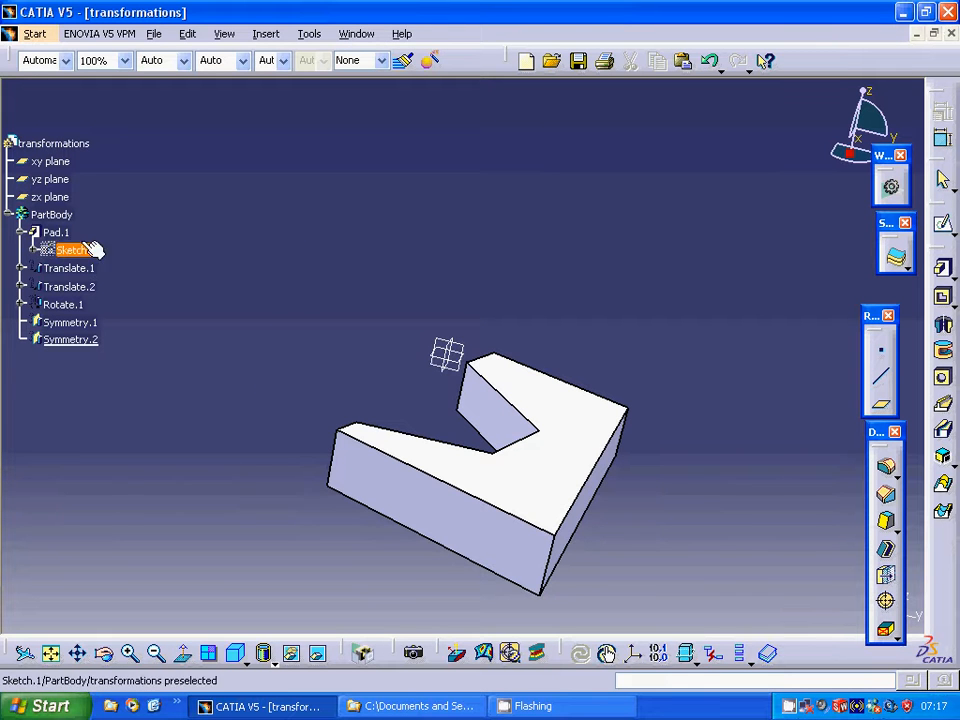
{"action": "left_click", "coordinate": [56, 232]}
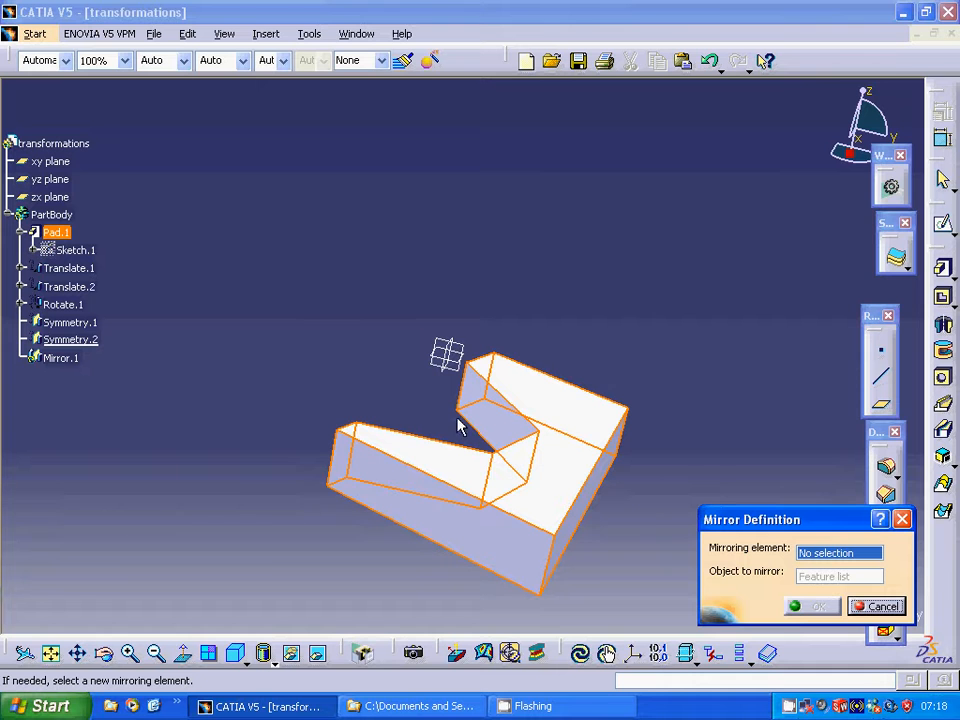
{"action": "left_click", "coordinate": [584, 416]}
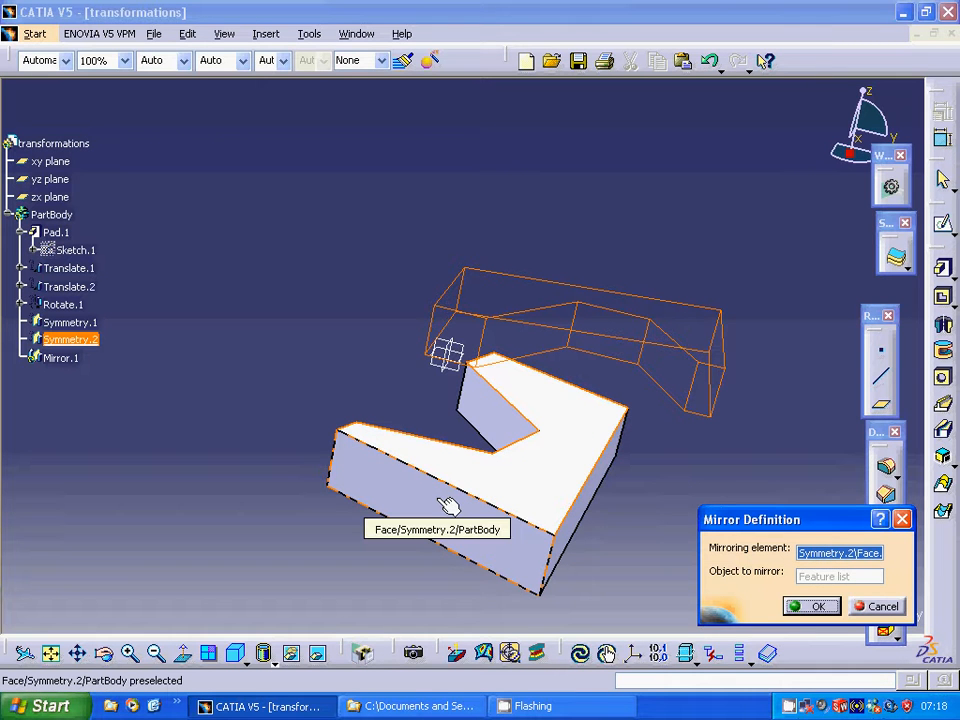
{"action": "left_click", "coordinate": [812, 606]}
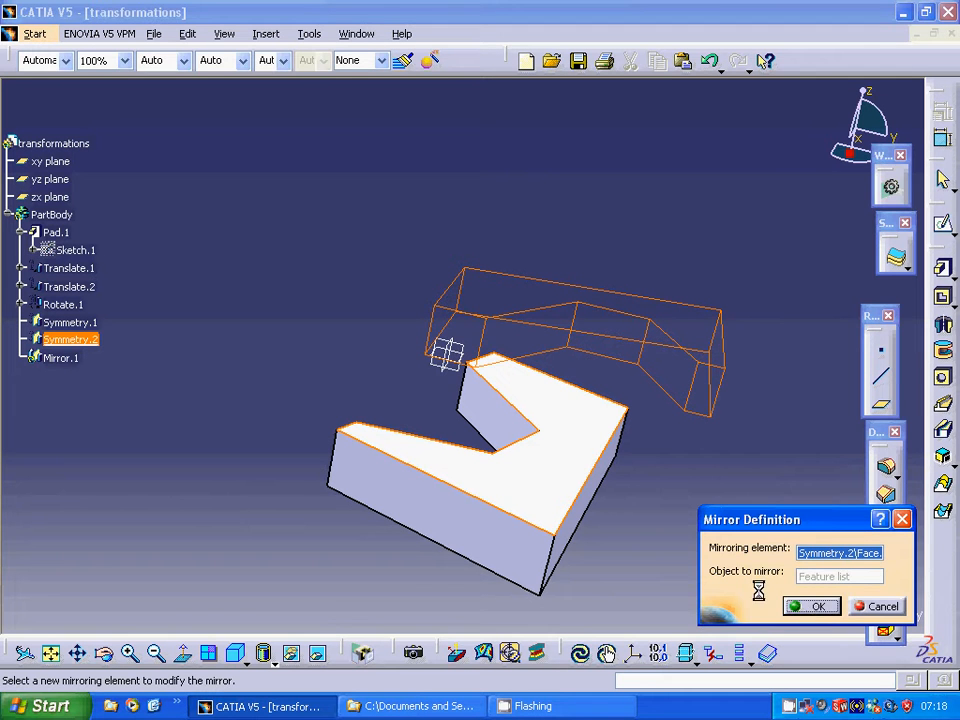
{"action": "left_click", "coordinate": [657, 550]}
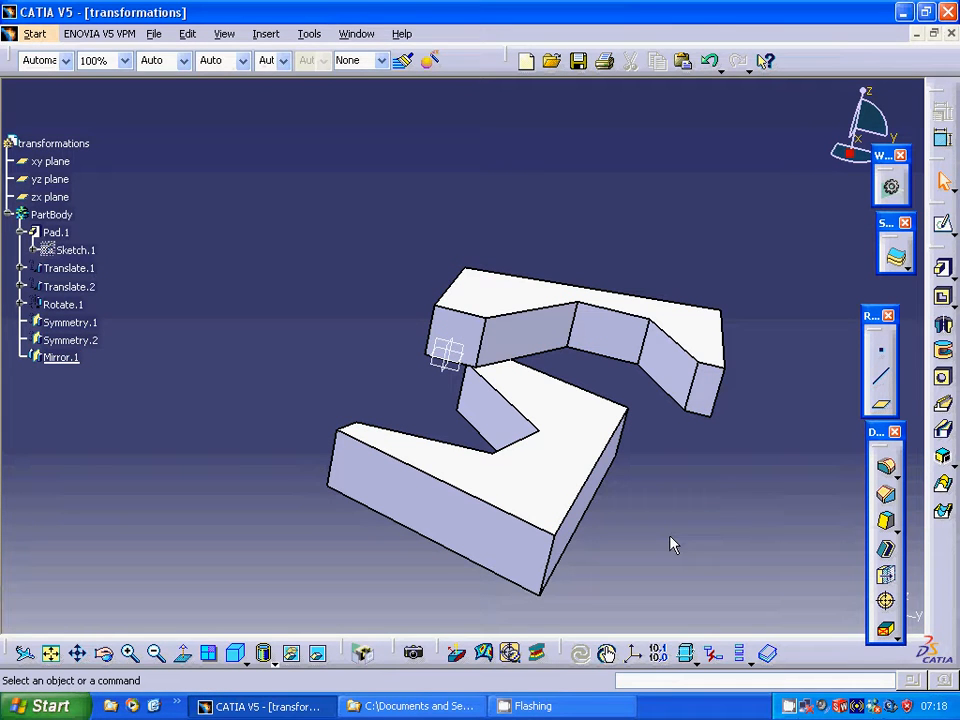
Step: Mirror the pad a second time about the slanted inner face of the lower block's notch
{"action": "left_click", "coordinate": [72, 236]}
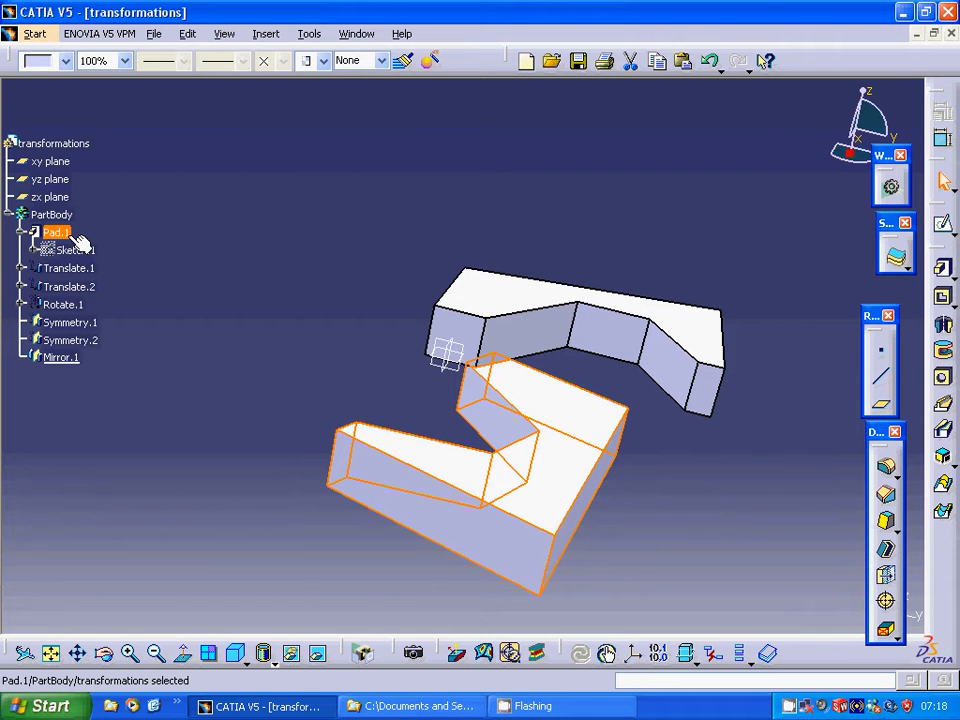
{"action": "left_click", "coordinate": [266, 36]}
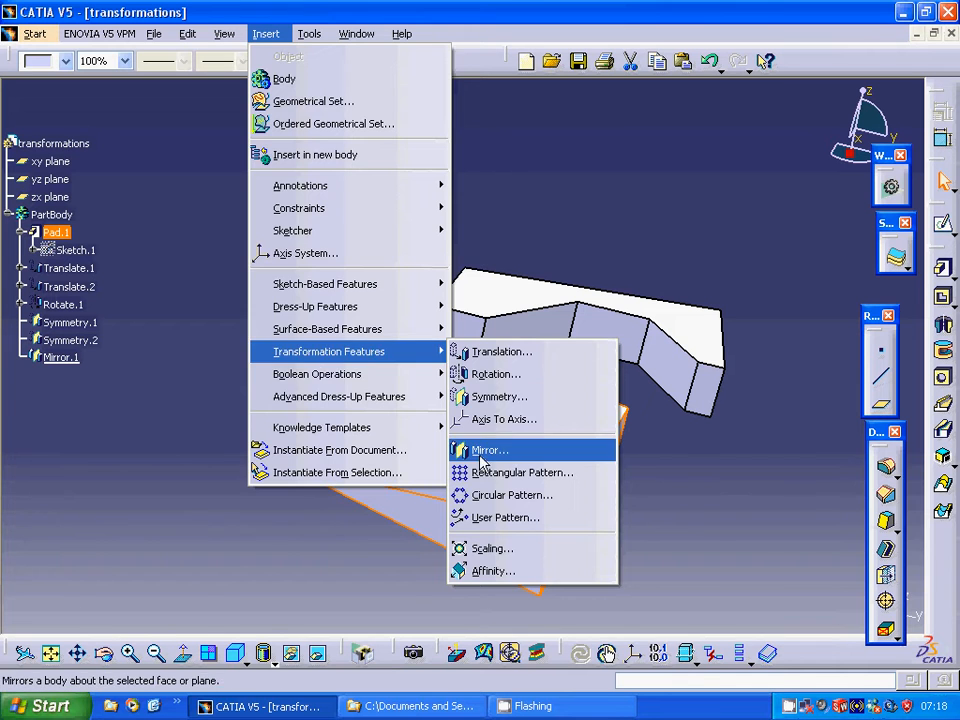
{"action": "left_click", "coordinate": [485, 451]}
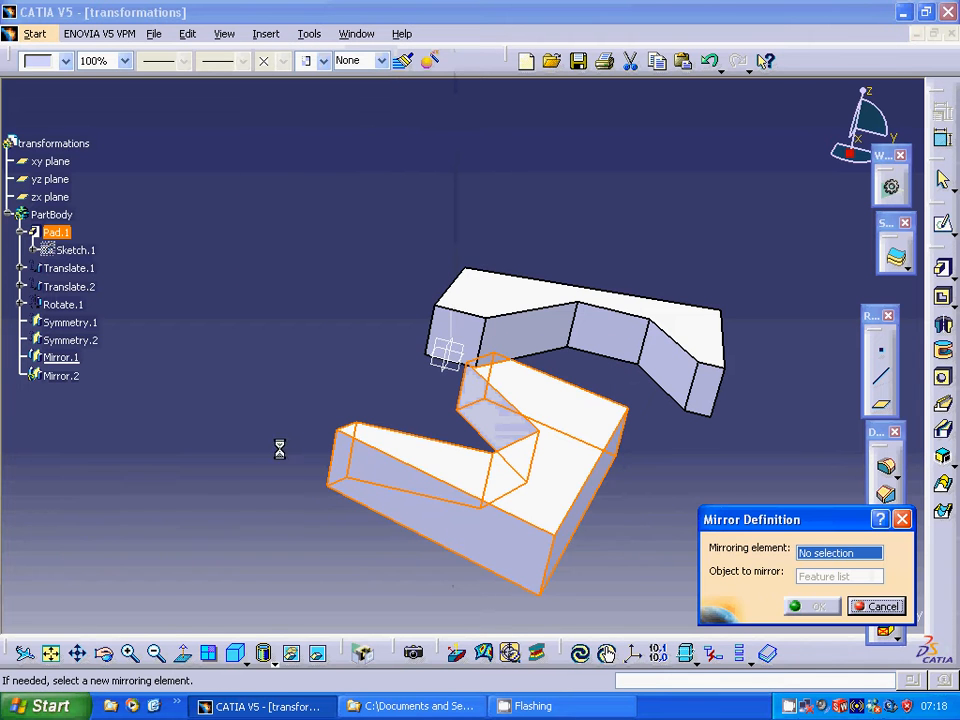
{"action": "left_click", "coordinate": [508, 421]}
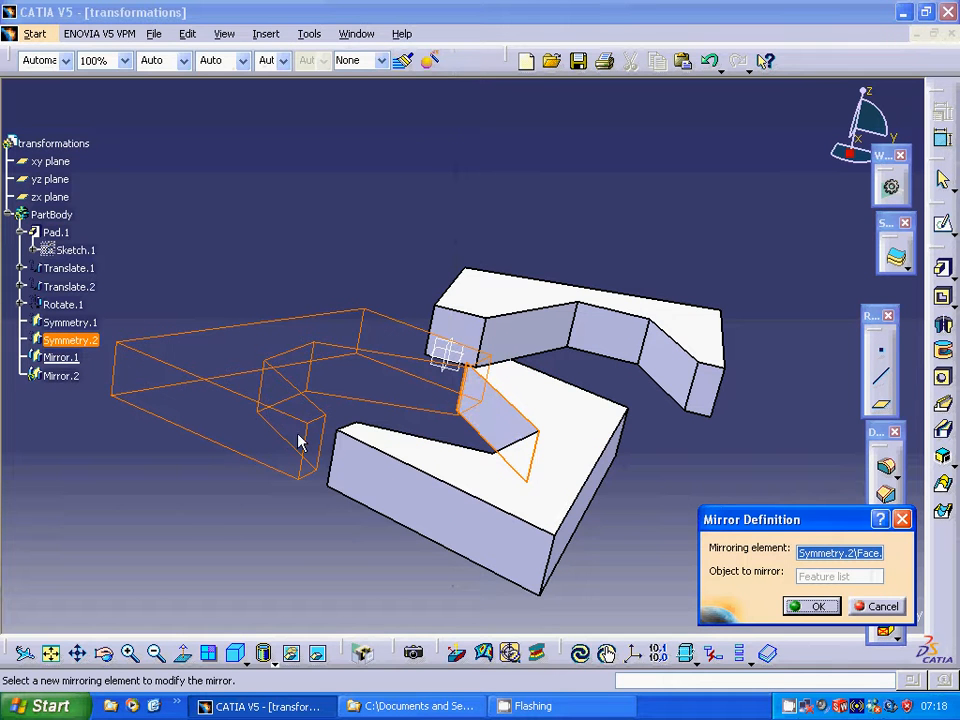
{"action": "left_click", "coordinate": [810, 606]}
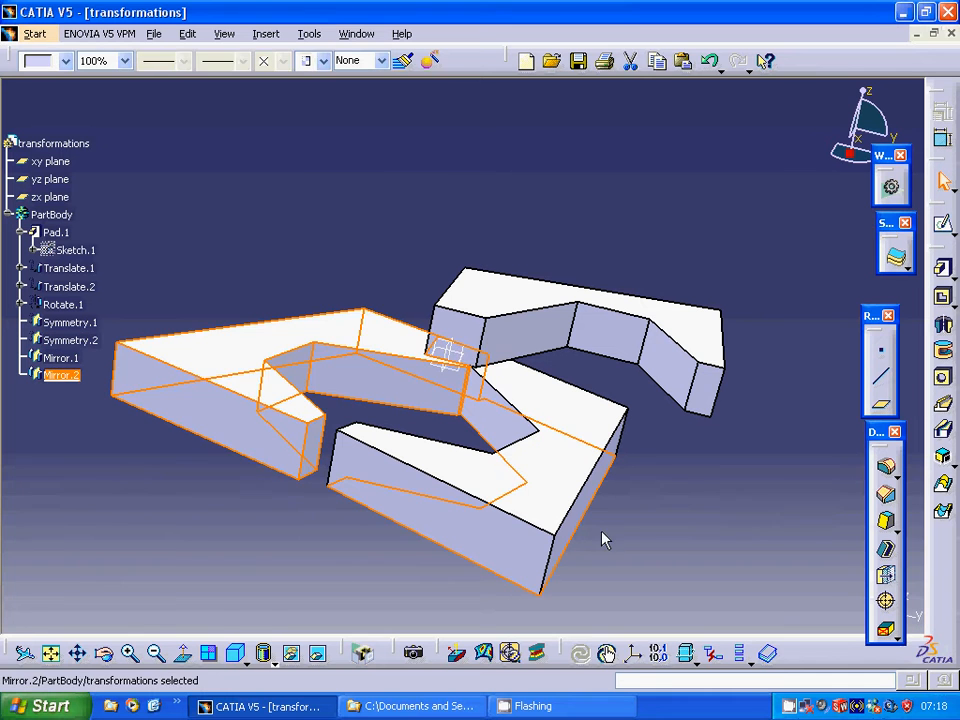
{"action": "left_click", "coordinate": [306, 276]}
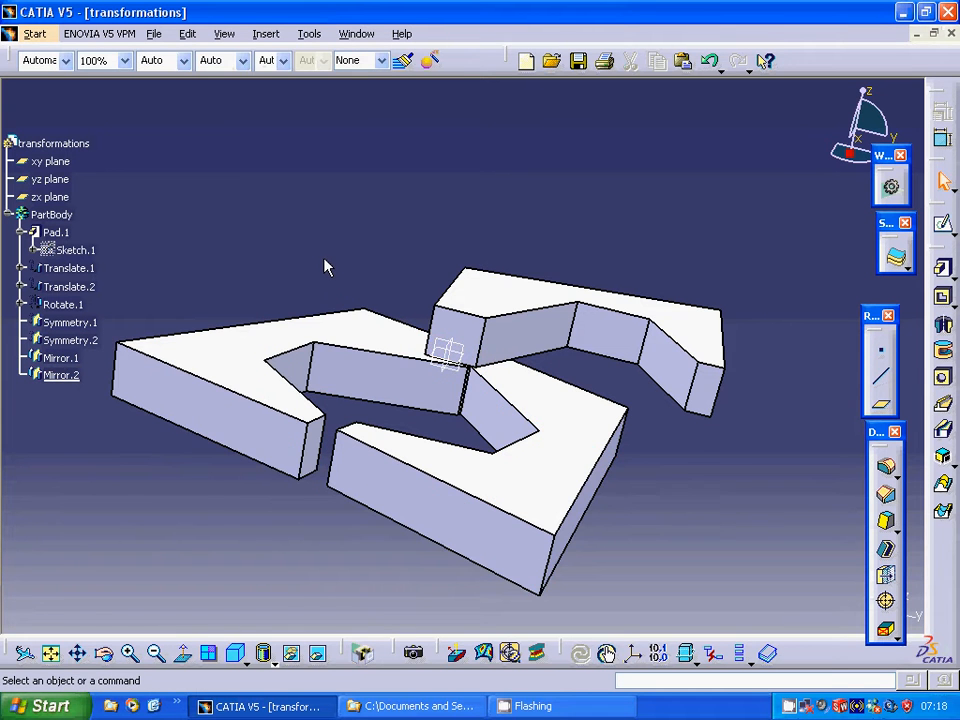
{"action": "middle_click_drag", "start_coordinate": [306, 251], "coordinate": [322, 307]}
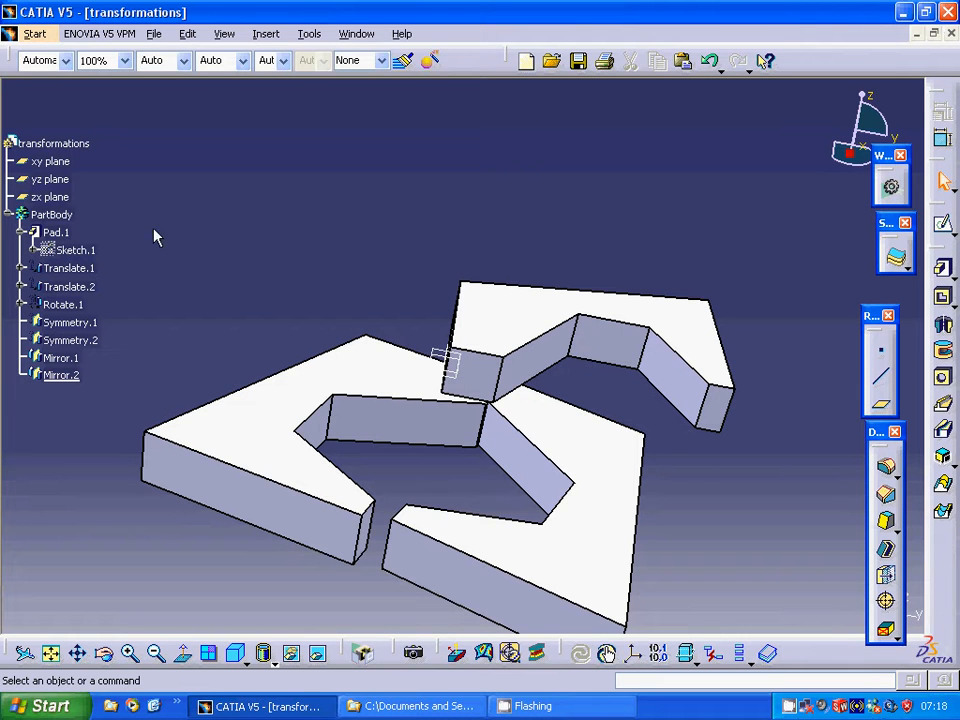
{"action": "left_click", "coordinate": [267, 34]}
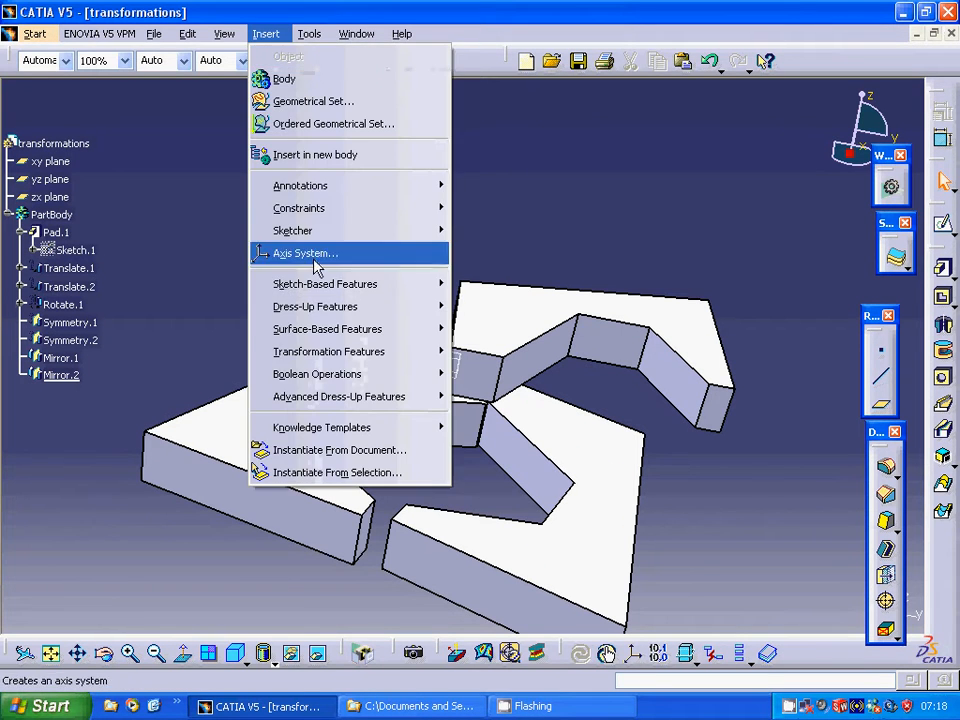
{"action": "mouse_move", "coordinate": [315, 350]}
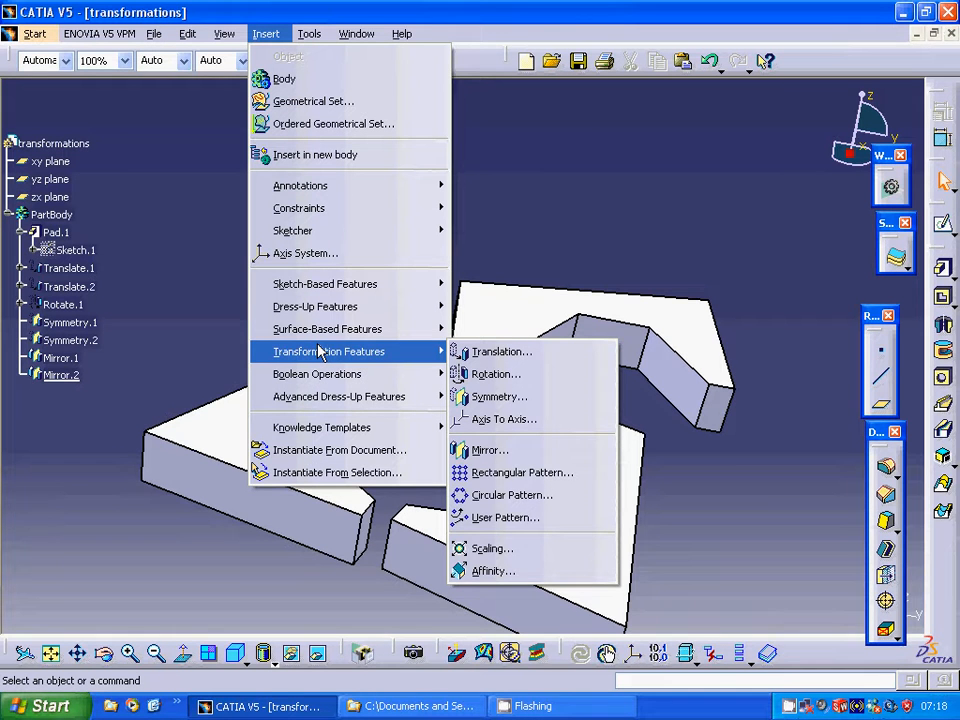
{"action": "left_click", "coordinate": [62, 231]}
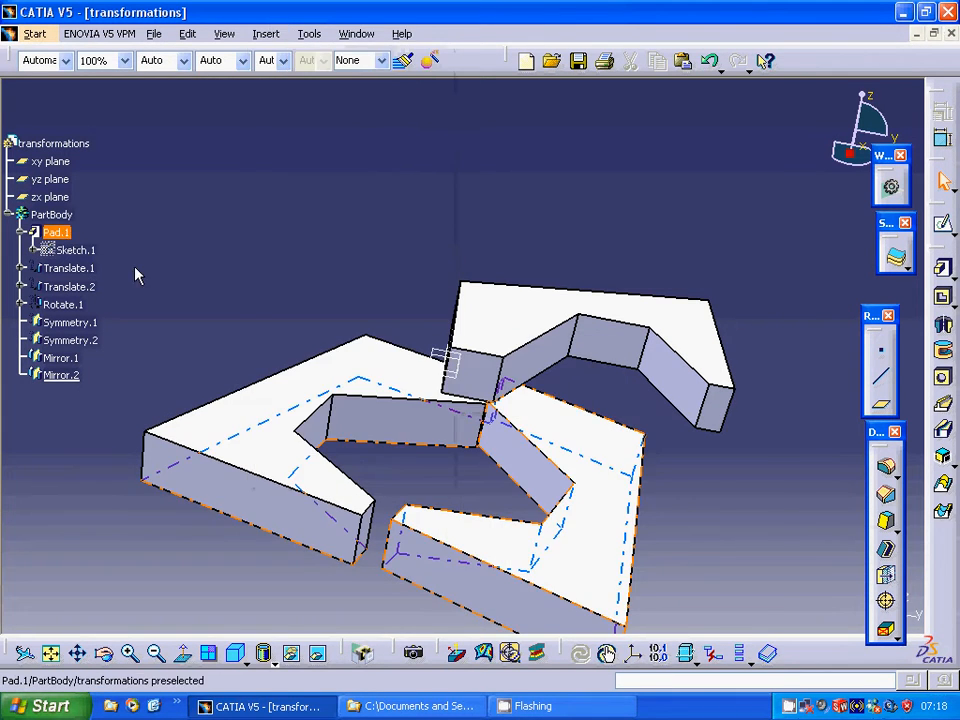
{"action": "left_click", "coordinate": [56, 232]}
{"action": "left_click", "coordinate": [254, 262]}
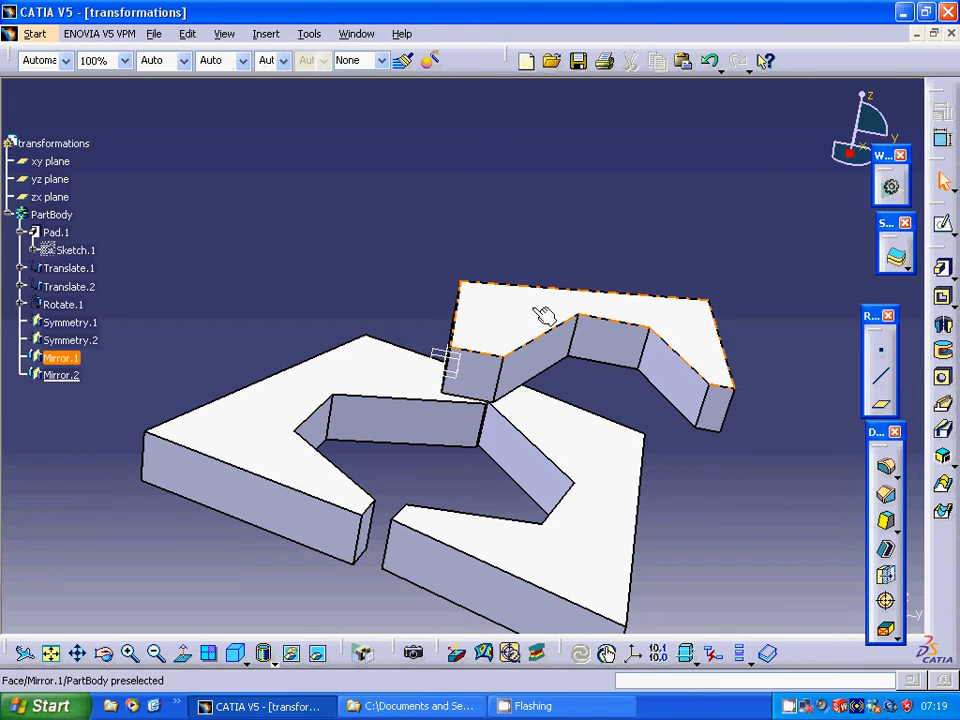
{"action": "left_click", "coordinate": [62, 234]}
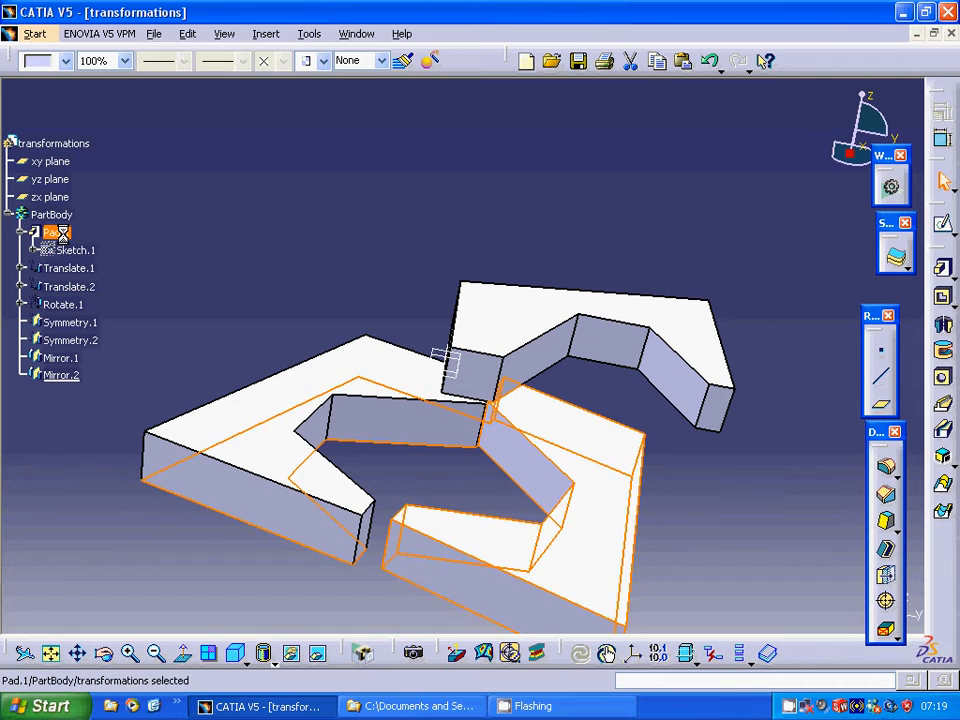
{"action": "left_click", "coordinate": [200, 279]}
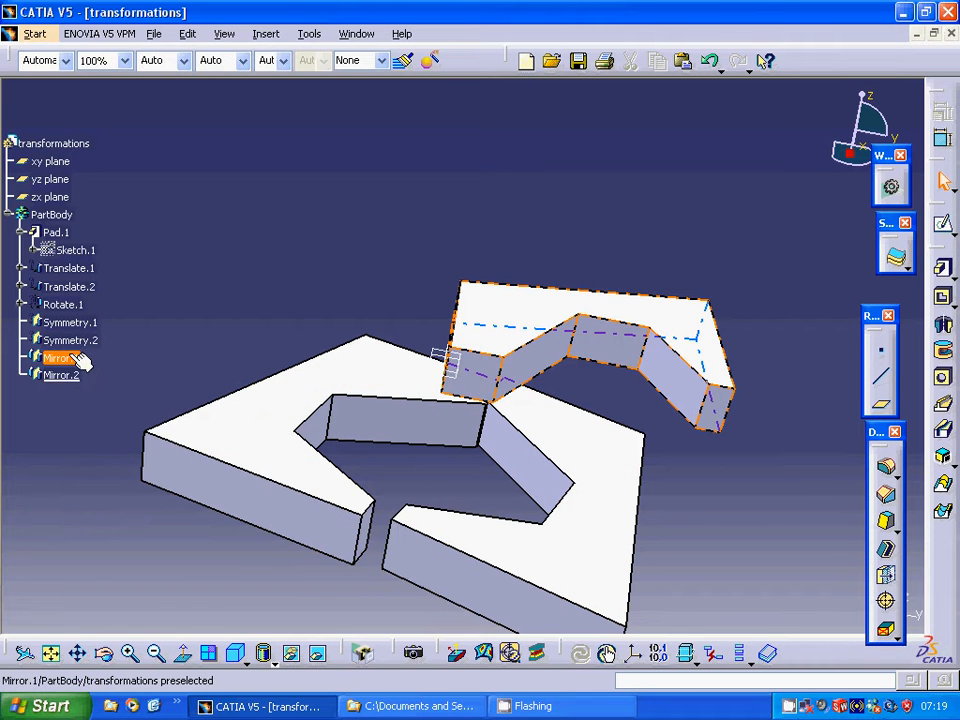
Step: Set up a Scaling of the body with ratio 2, using the upper face of the raised mirrored block as reference
{"action": "left_click", "coordinate": [58, 358]}
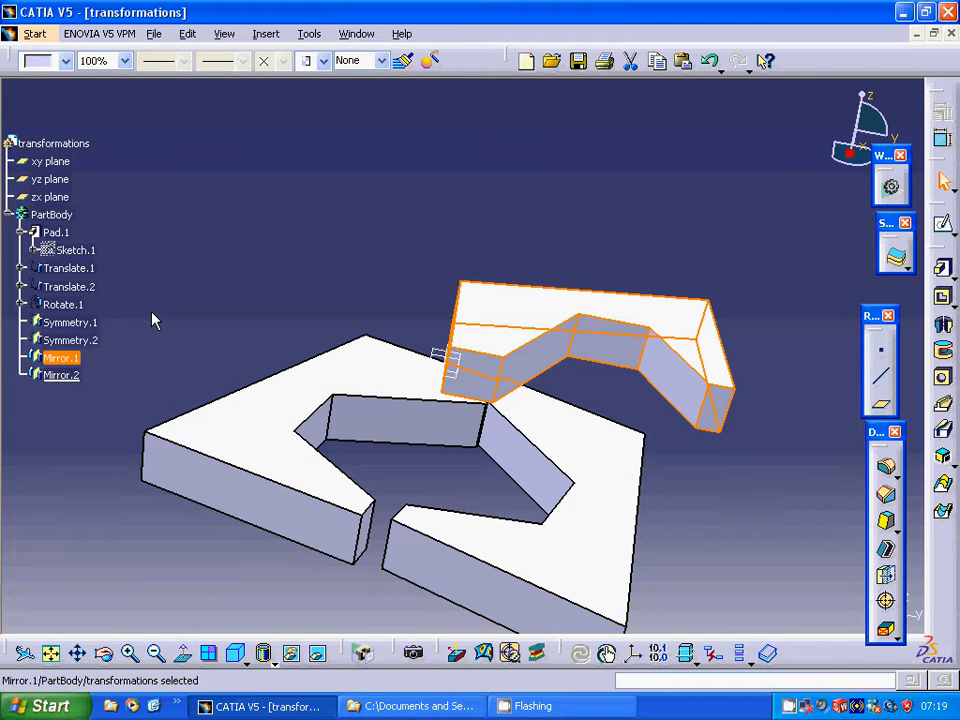
{"action": "left_click", "coordinate": [266, 34]}
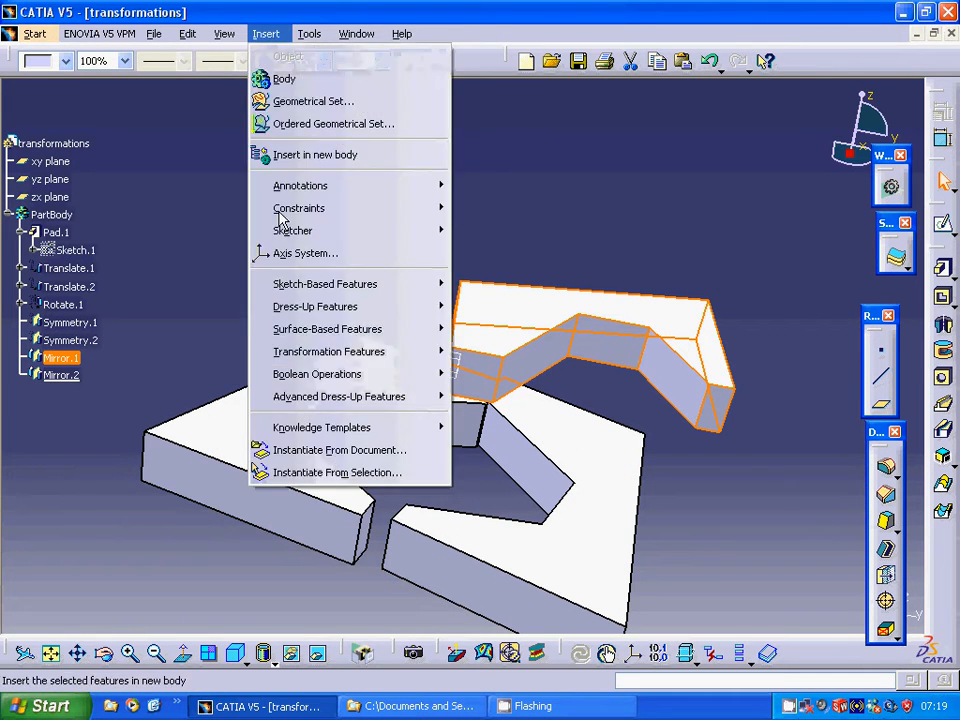
{"action": "mouse_move", "coordinate": [380, 352]}
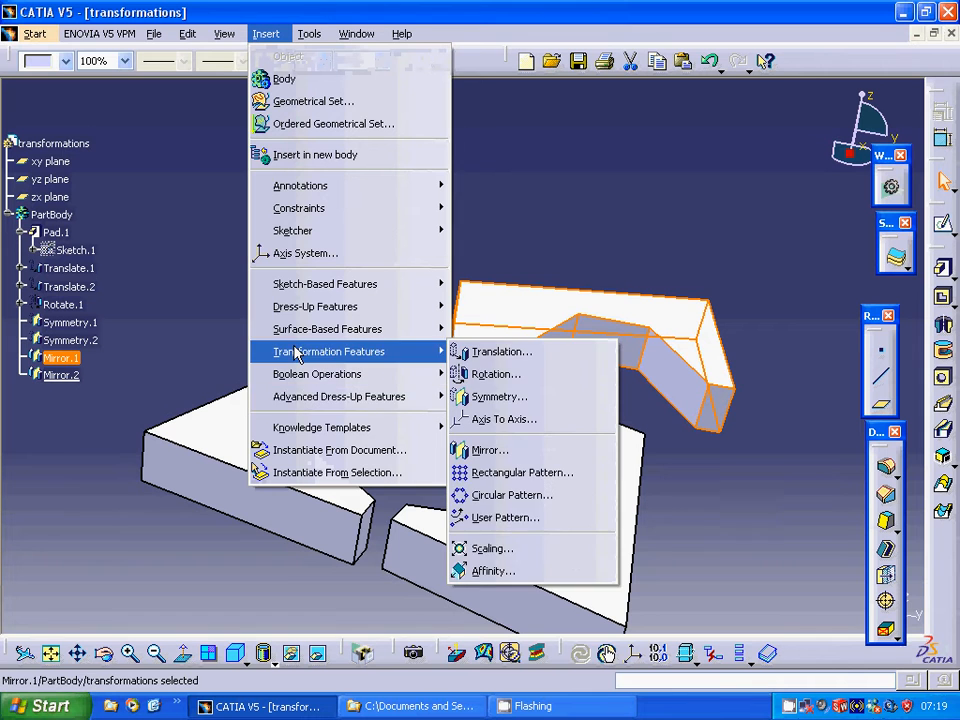
{"action": "left_click", "coordinate": [530, 557]}
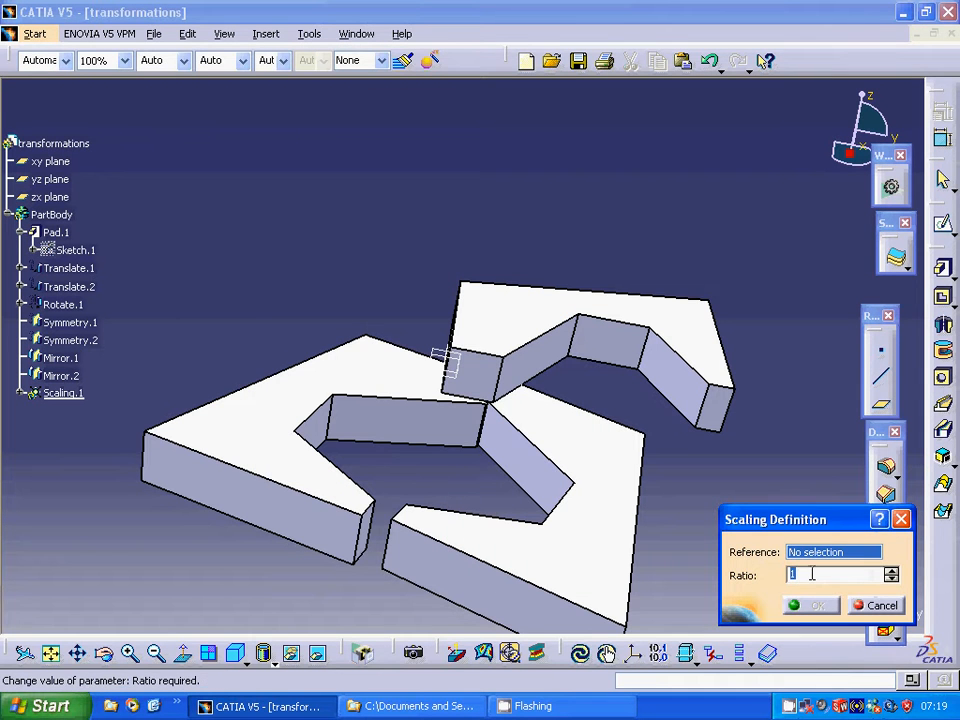
{"action": "type", "text": "2"}
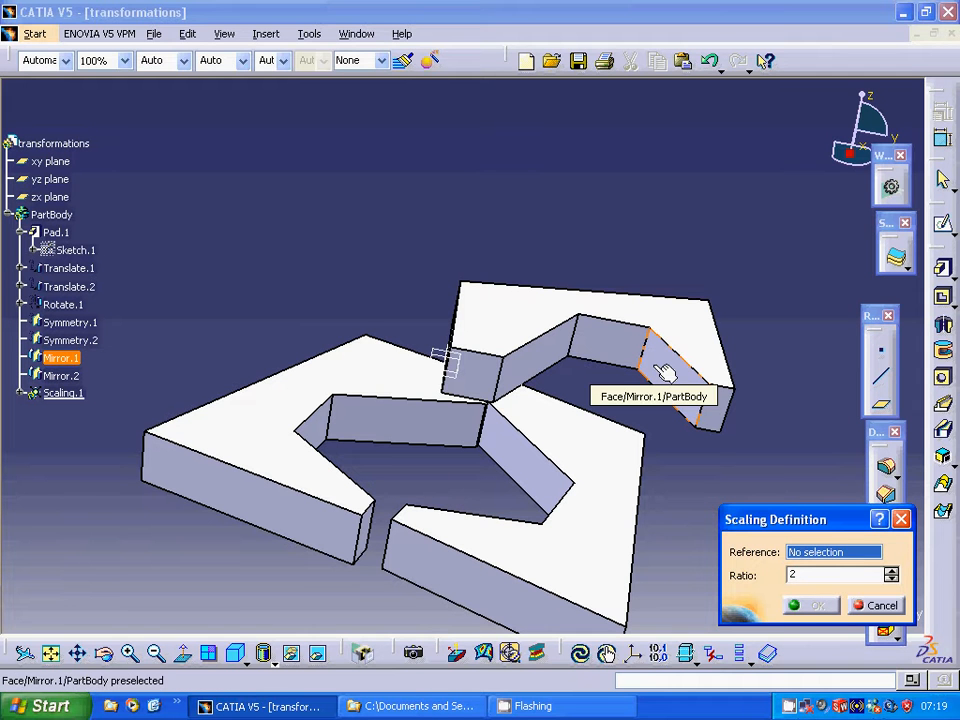
{"action": "left_click", "coordinate": [493, 320]}
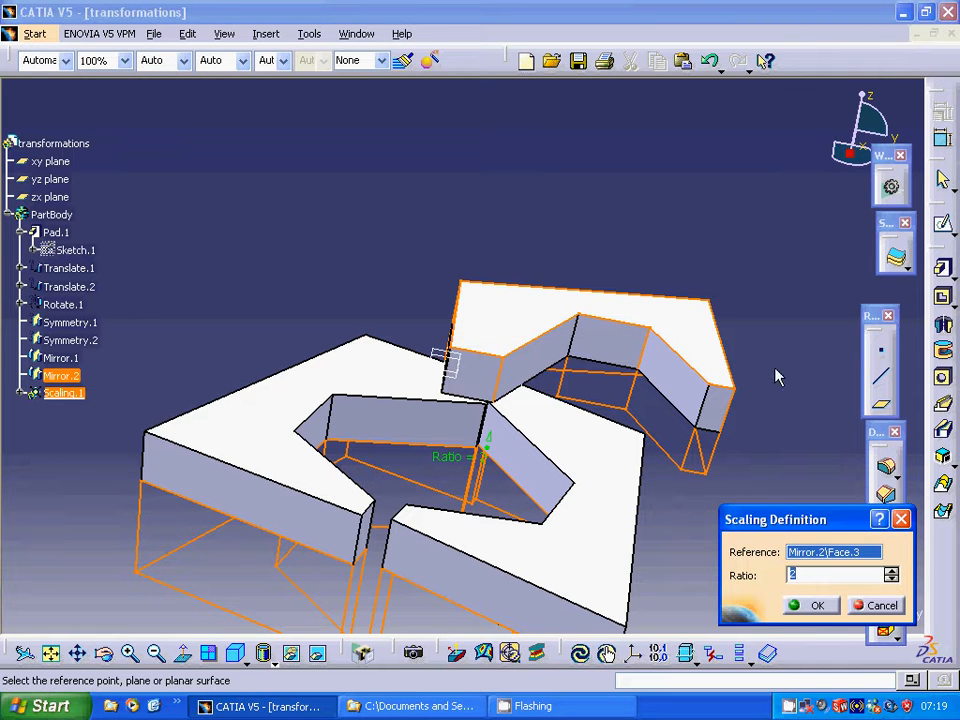
Step: Preview the ratio 2 scaling about the raised block's outer side face, two inner notch faces and both narrow end faces
{"action": "middle_click_drag", "start_coordinate": [790, 347], "coordinate": [620, 361]}
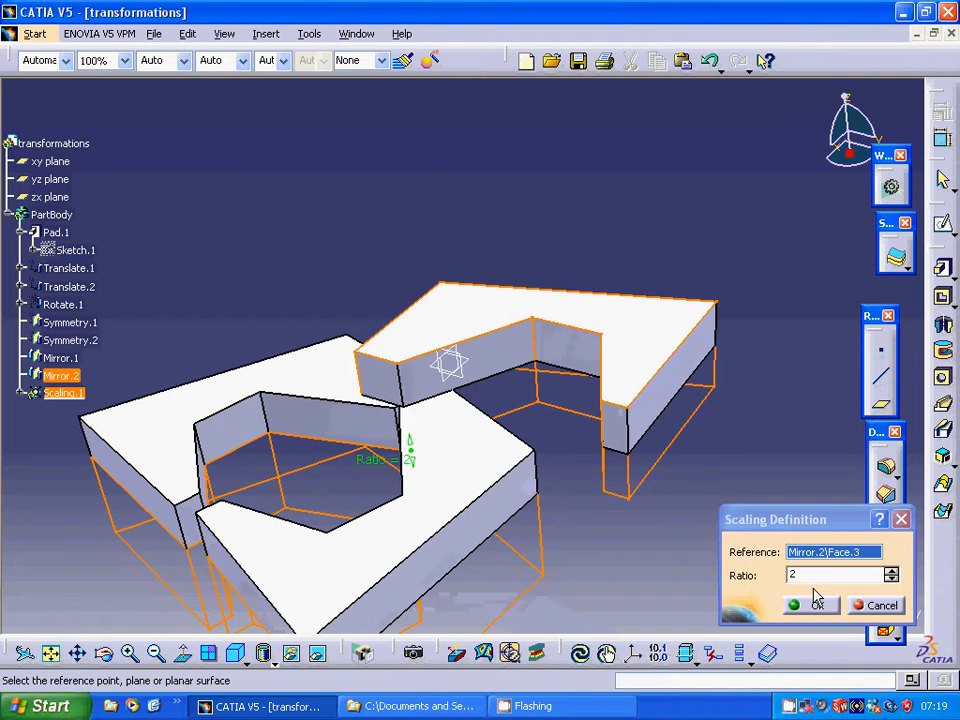
{"action": "left_click", "coordinate": [680, 418]}
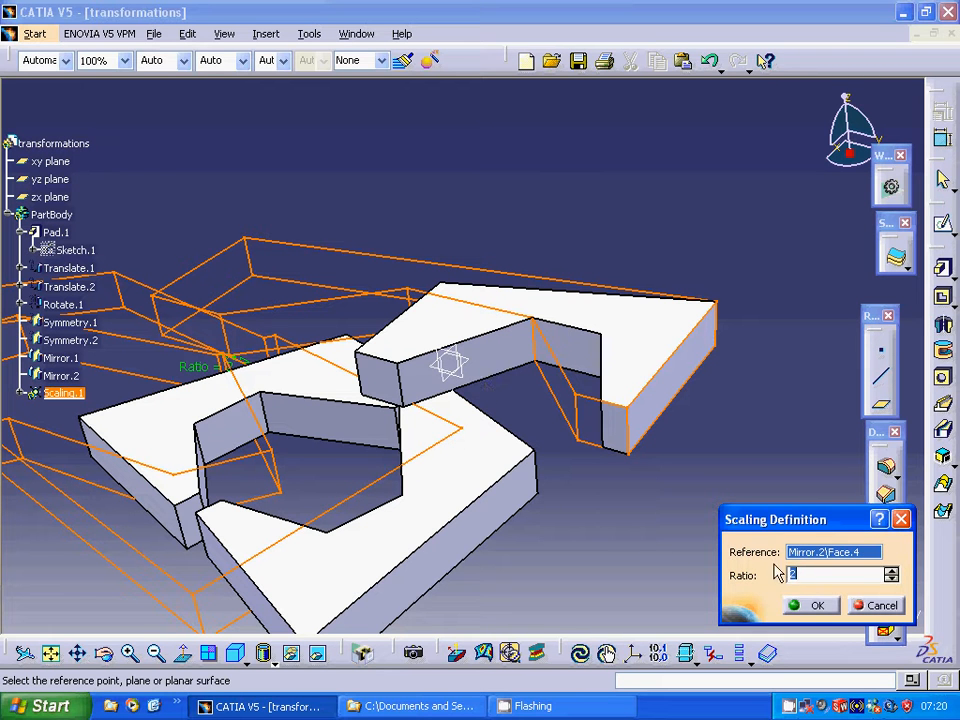
{"action": "left_click", "coordinate": [494, 383]}
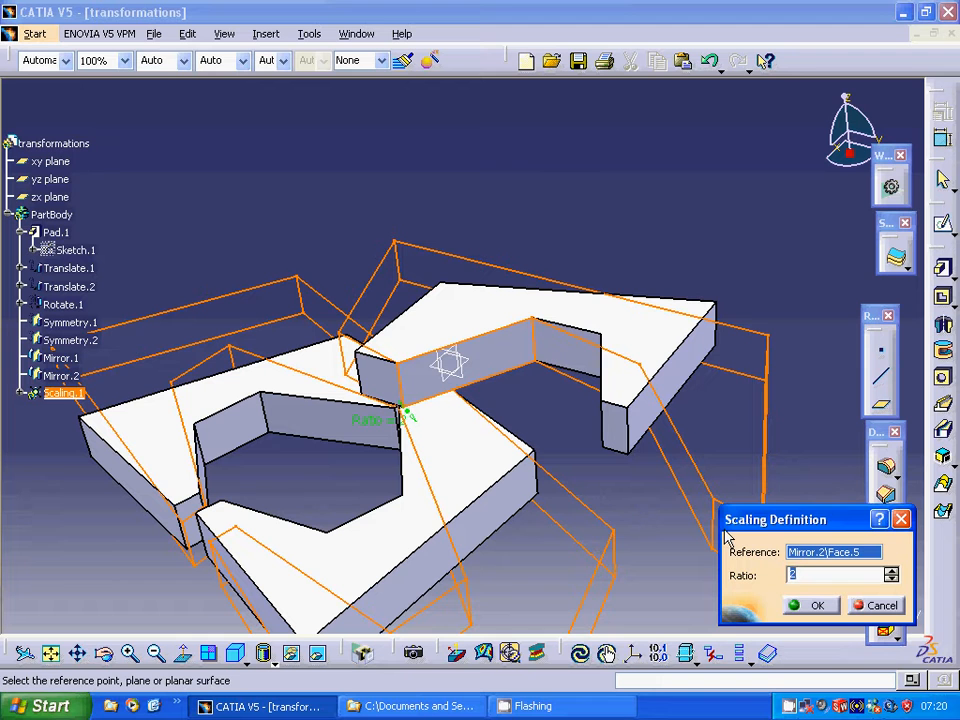
{"action": "left_click", "coordinate": [580, 360]}
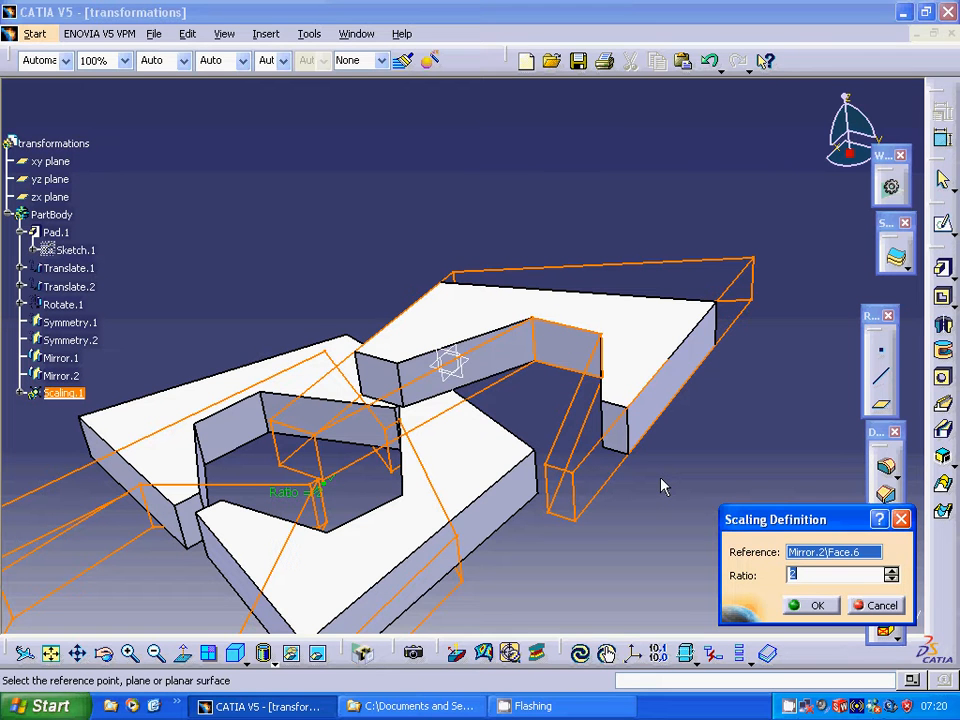
{"action": "left_click", "coordinate": [625, 445]}
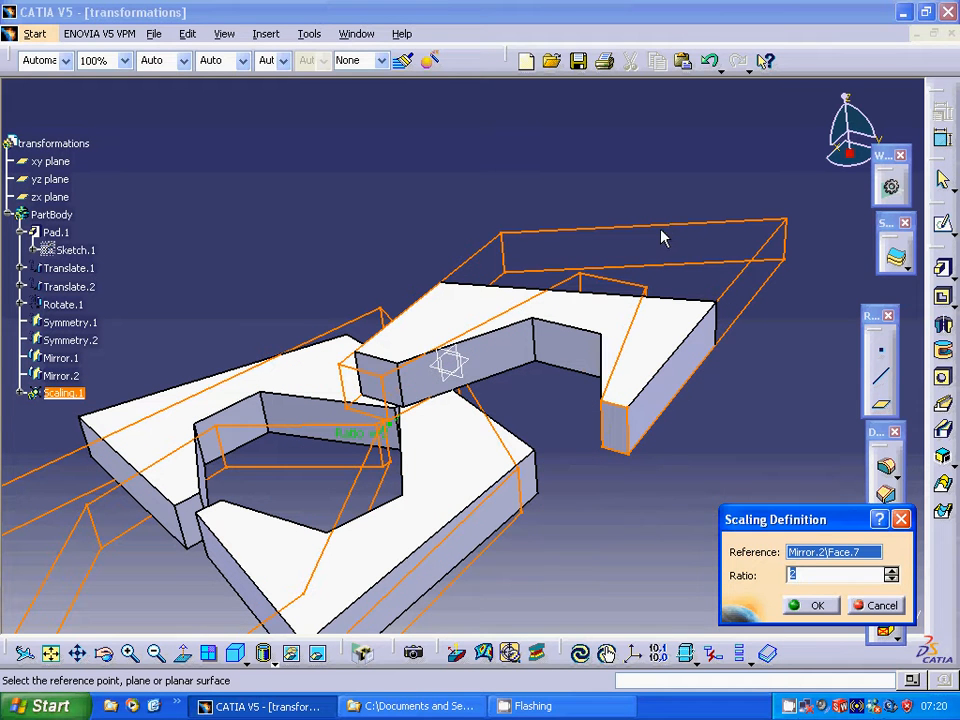
{"action": "left_click", "coordinate": [390, 388]}
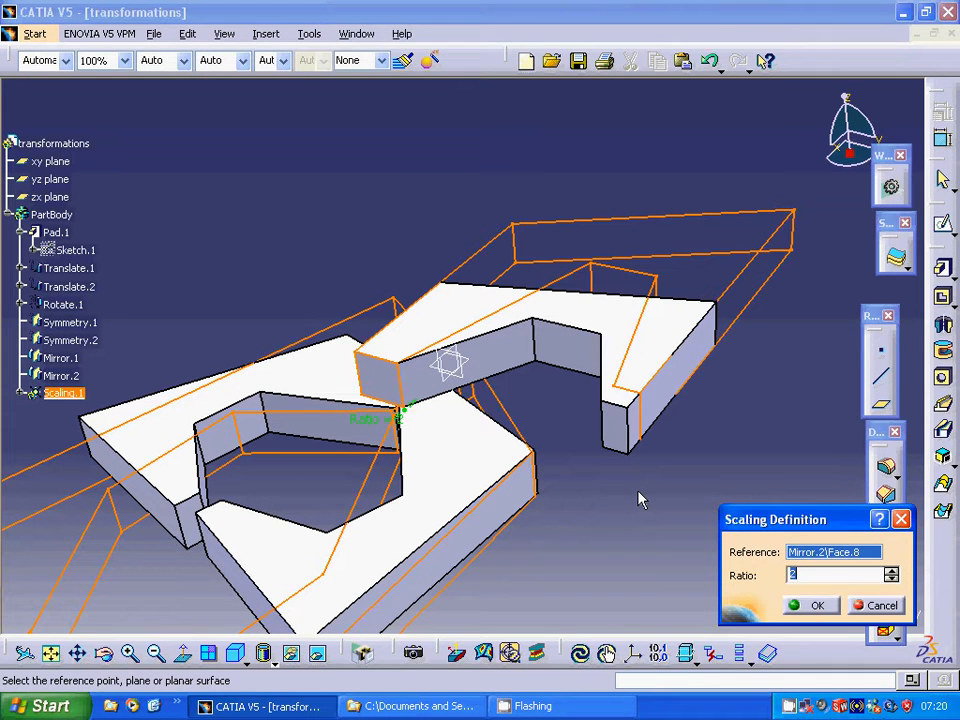
Step: Preview the ratio 2 scaling about the yz plane and the raised block's long slanted outer side face
{"action": "left_click", "coordinate": [470, 382]}
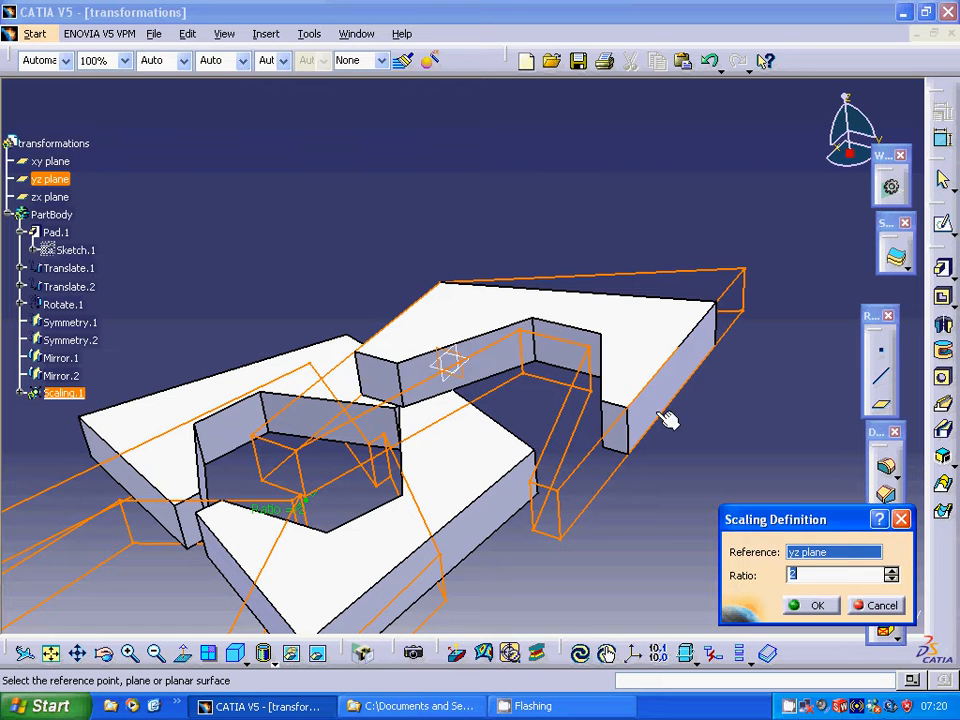
{"action": "middle_click_drag", "start_coordinate": [718, 416], "coordinate": [235, 432]}
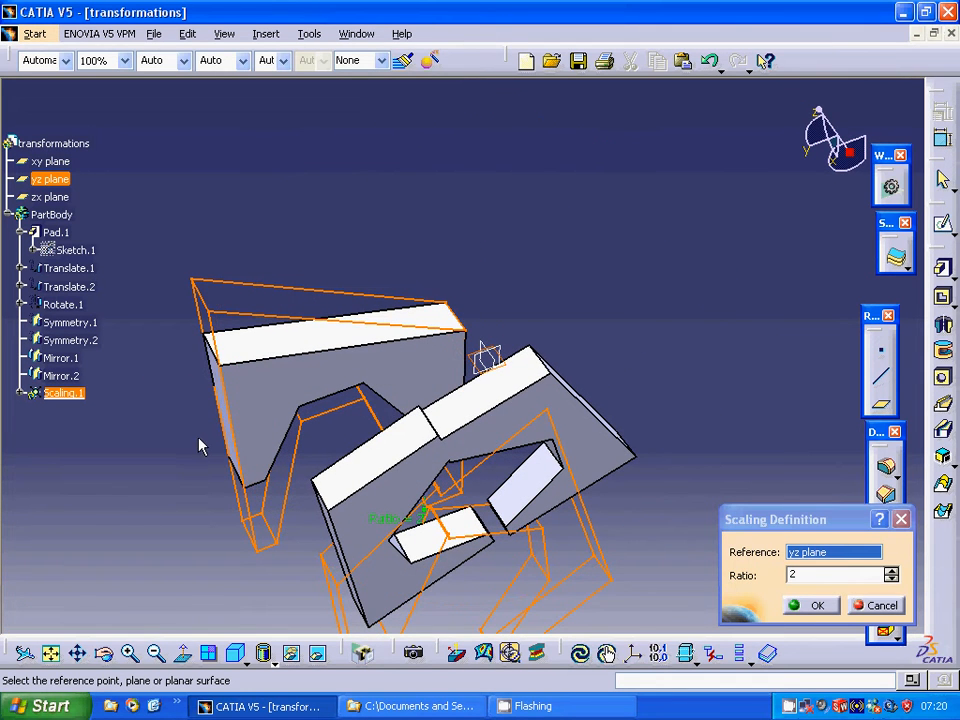
{"action": "left_click", "coordinate": [318, 341]}
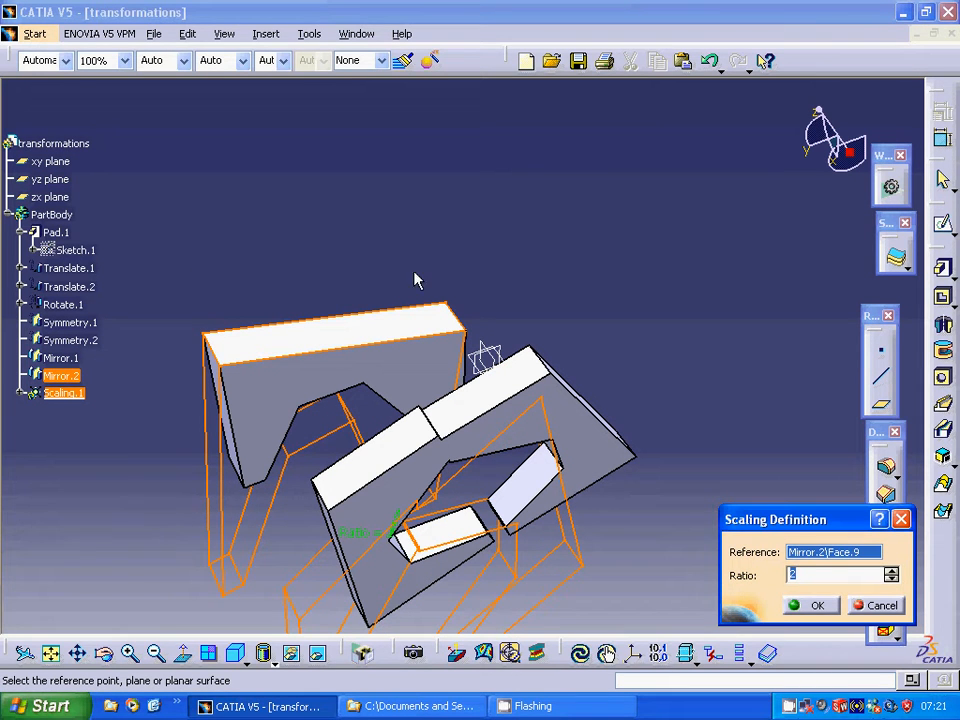
Step: Apply the ratio 2 scaling of the body with the zx plane as reference
{"action": "middle_click_drag", "start_coordinate": [410, 290], "coordinate": [793, 476]}
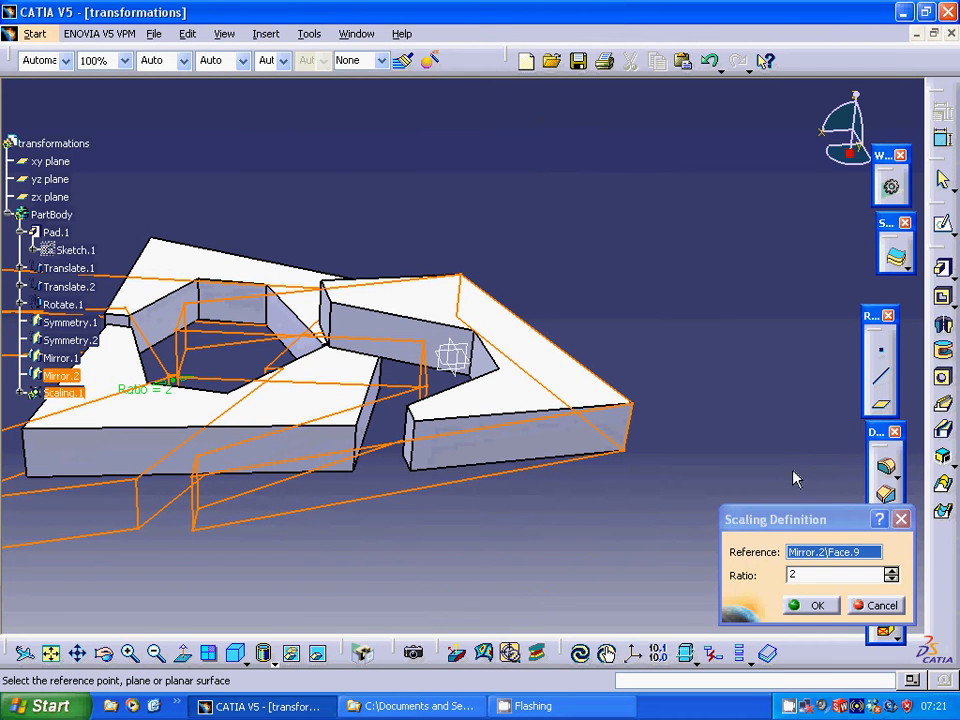
{"action": "left_click", "coordinate": [450, 362]}
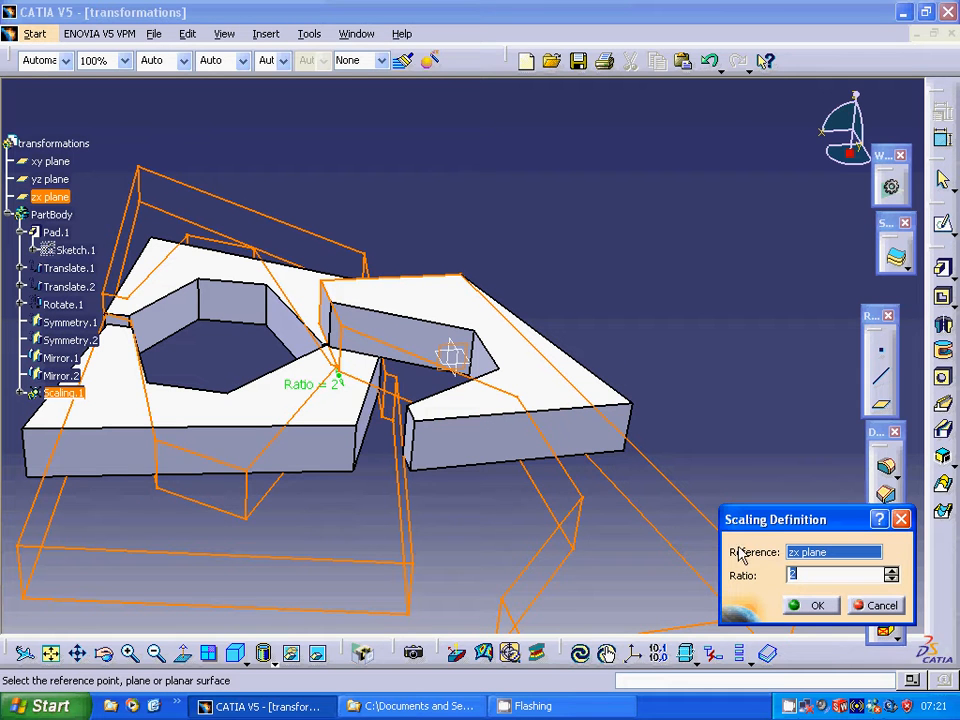
{"action": "left_click", "coordinate": [818, 607]}
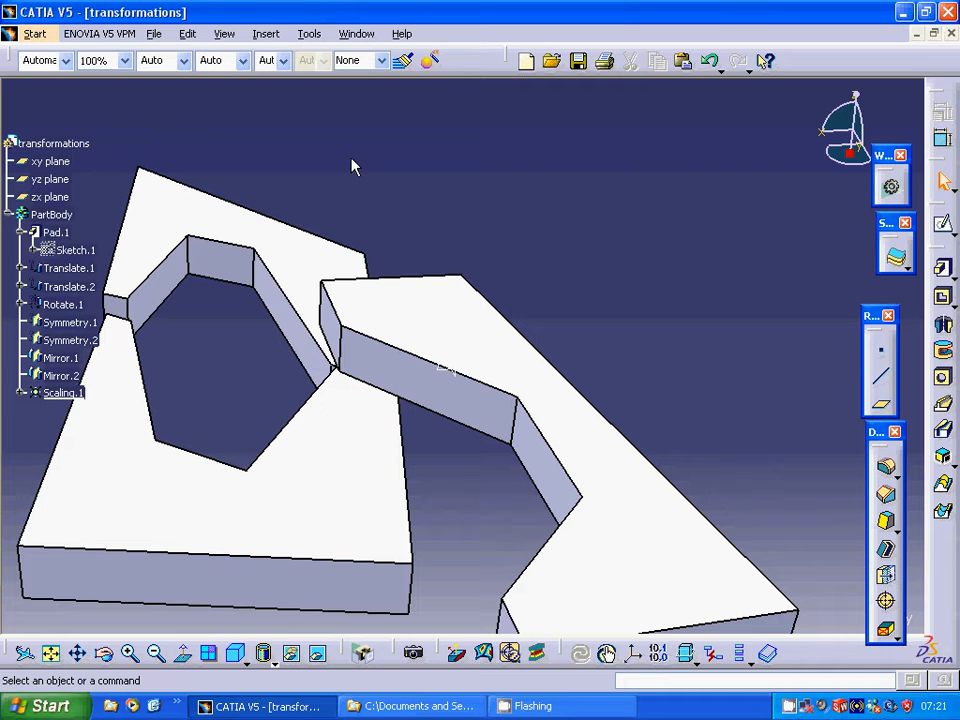
Step: Start an Affinity with the lower inner notch corner as origin, the block's upper face as XY plane and its short outer edge as X axis
{"action": "left_click", "coordinate": [270, 37]}
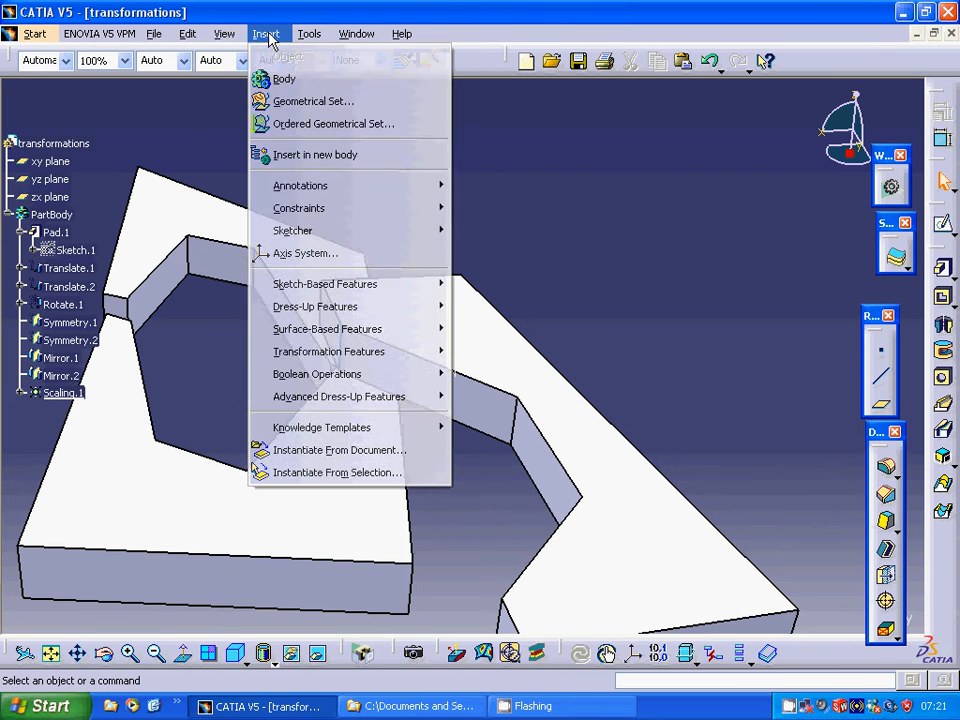
{"action": "mouse_move", "coordinate": [316, 358]}
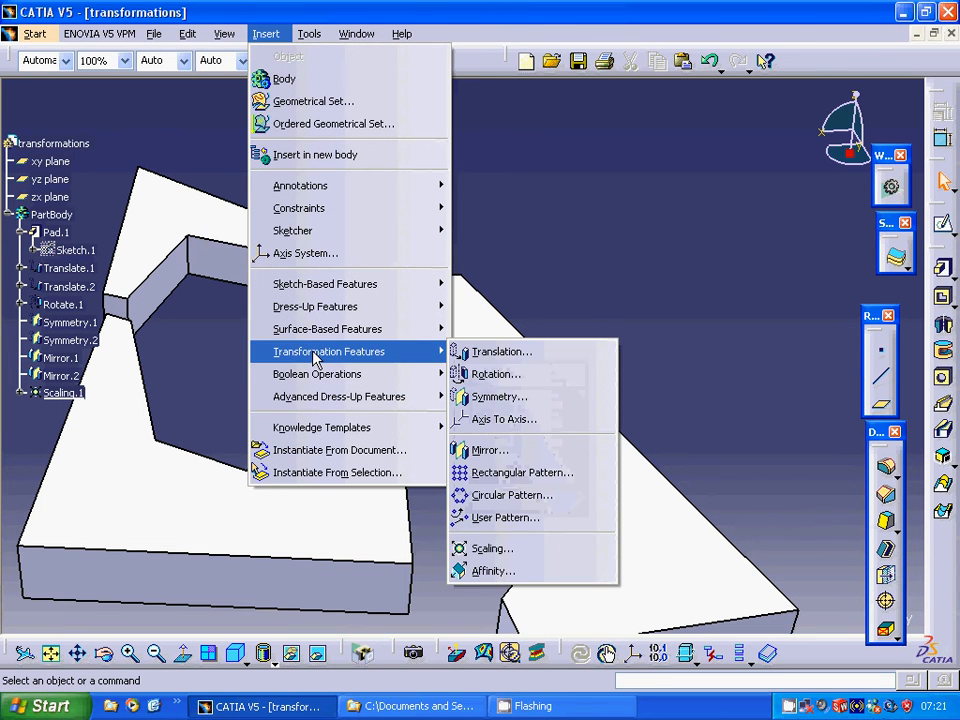
{"action": "left_click", "coordinate": [492, 571]}
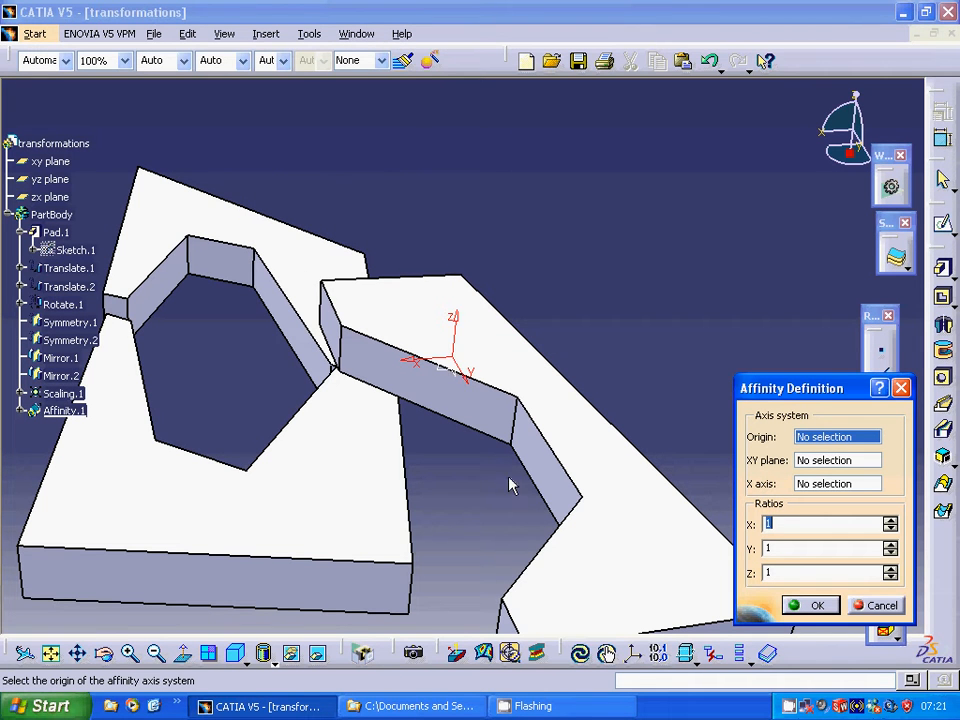
{"action": "left_click", "coordinate": [510, 444]}
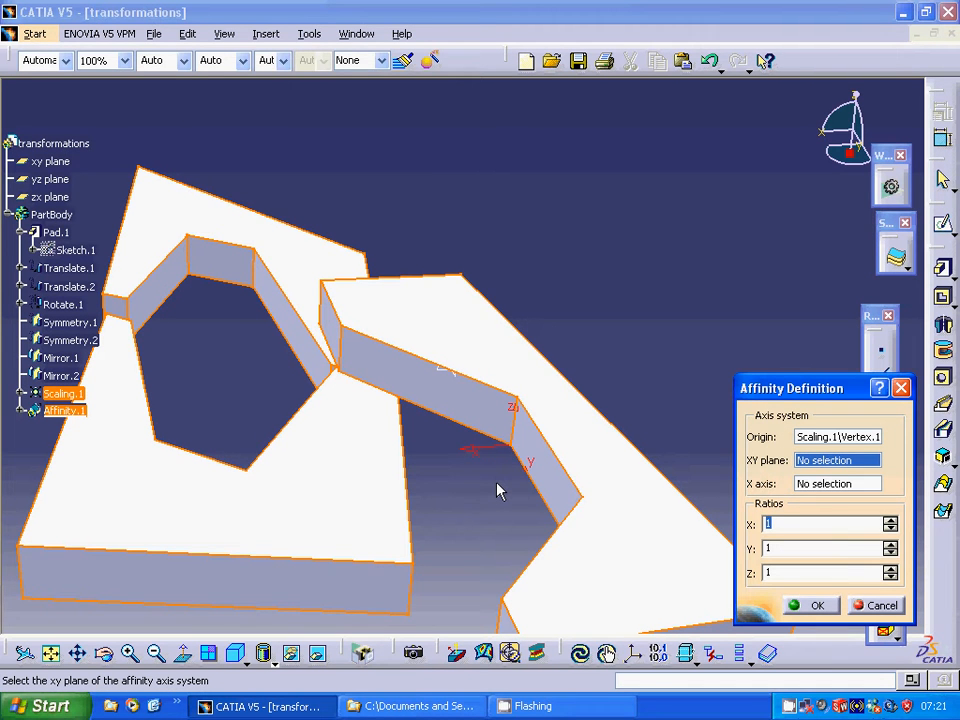
{"action": "left_click", "coordinate": [608, 474]}
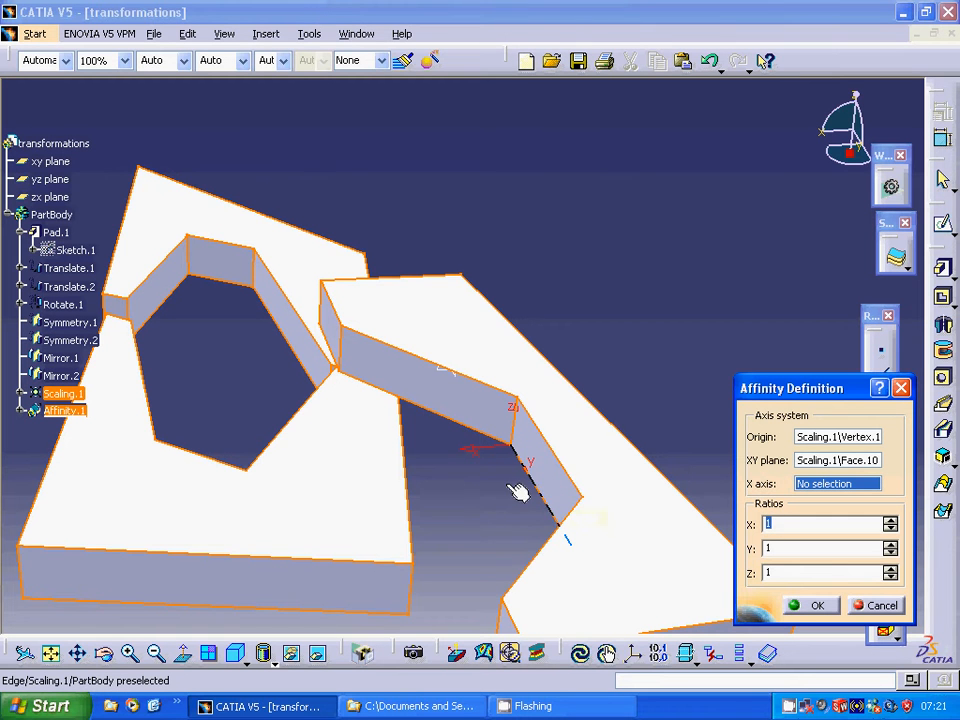
{"action": "left_click", "coordinate": [420, 277]}
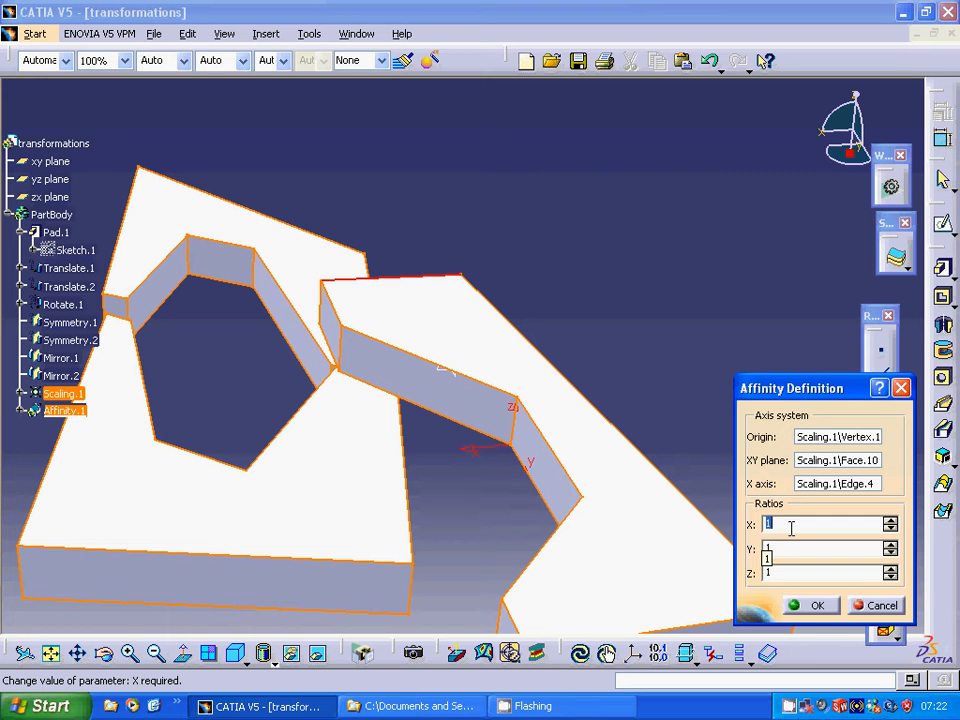
Step: Set the affinity's X ratio to 10, apply it and inspect the whole stretched body
{"action": "type", "text": "10"}
{"action": "left_click", "coordinate": [779, 543]}
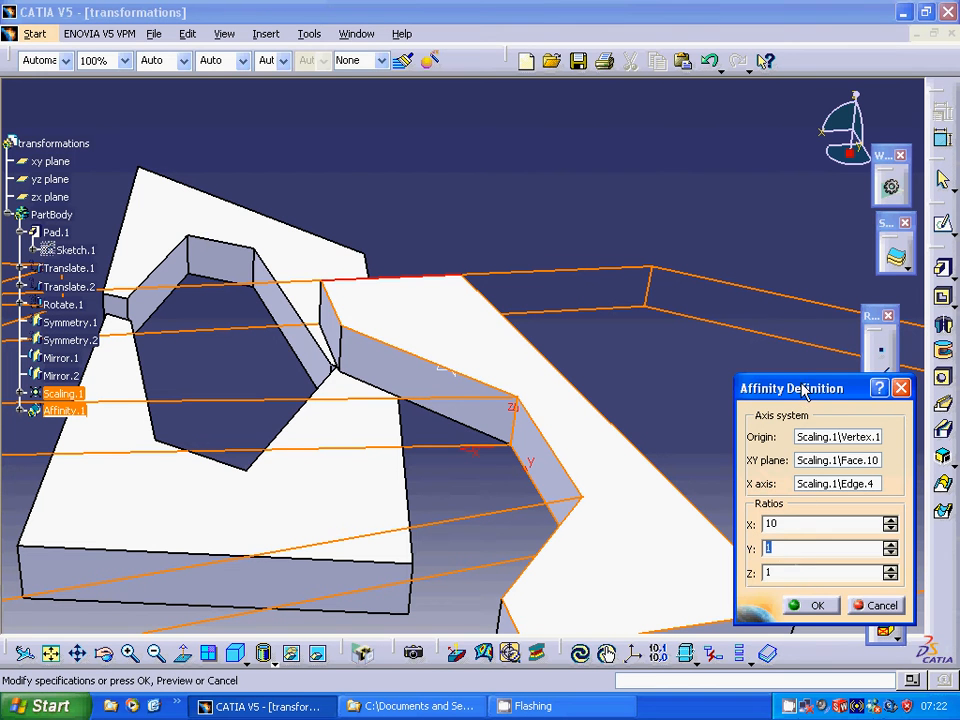
{"action": "left_click_drag", "start_coordinate": [798, 388], "coordinate": [802, 216]}
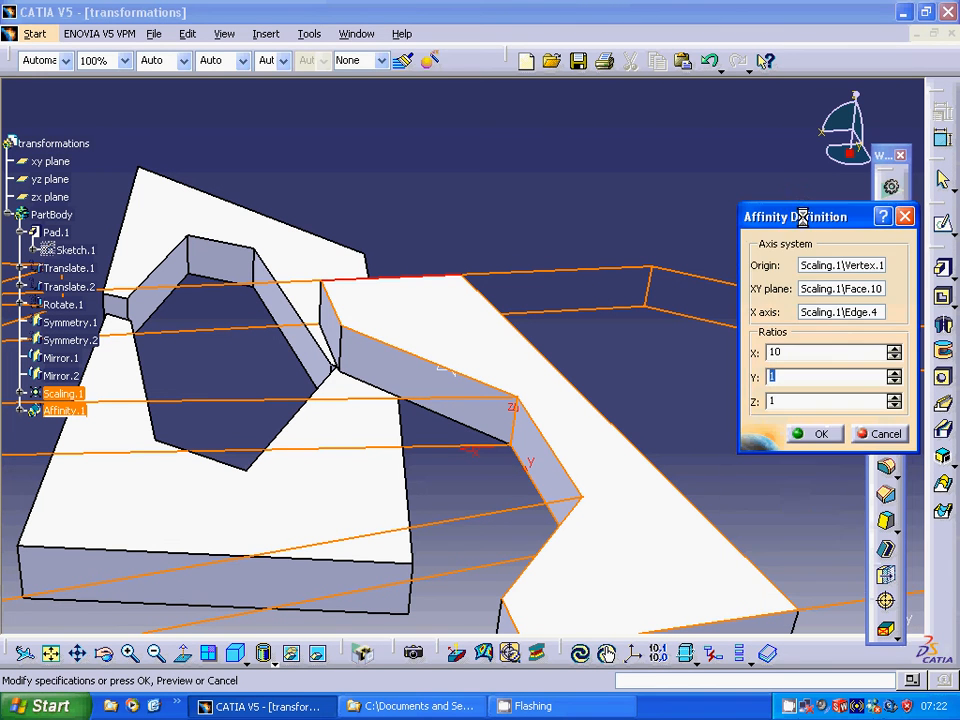
{"action": "left_click", "coordinate": [806, 433]}
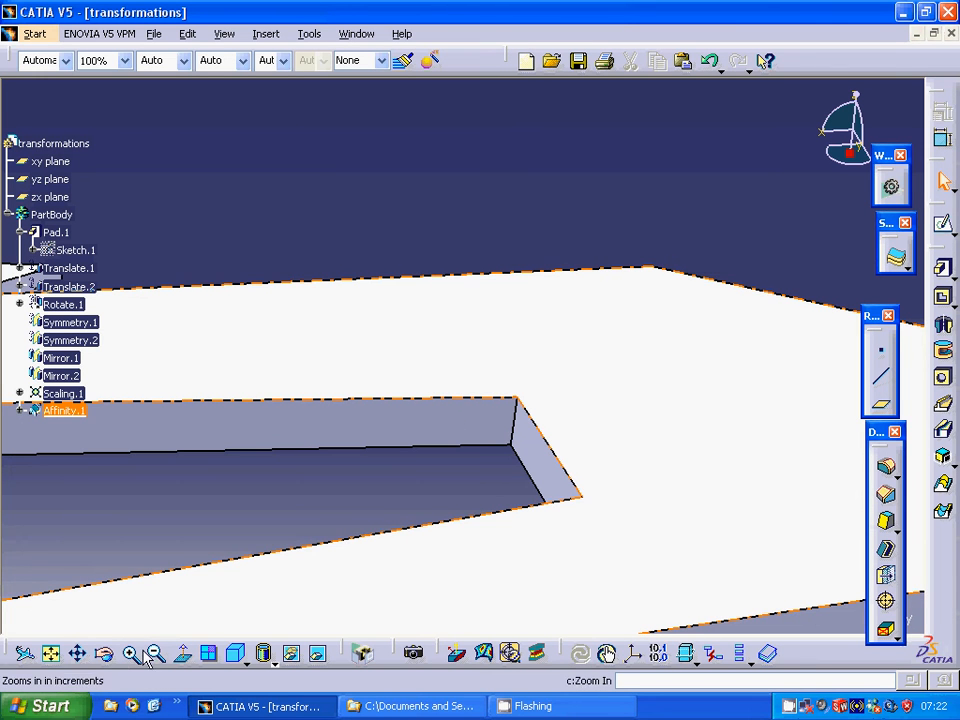
{"action": "left_click", "coordinate": [53, 655]}
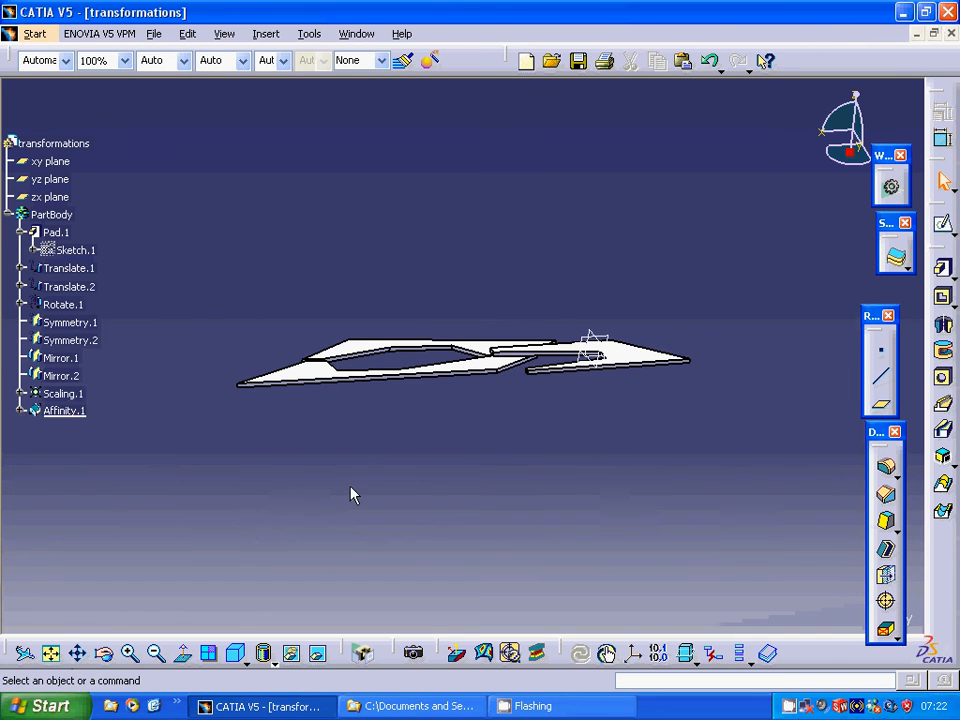
{"action": "middle_click_drag", "start_coordinate": [367, 439], "coordinate": [391, 547]}
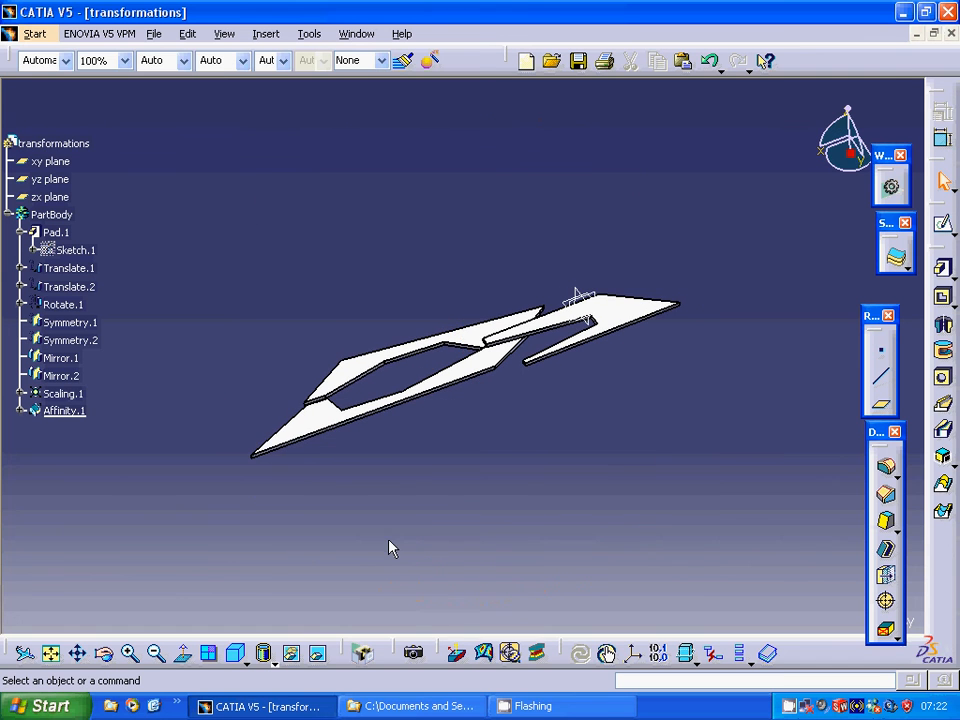
Step: Edit the affinity to an X ratio of 1 and a Y ratio of 10, and apply it
{"action": "right_click", "coordinate": [62, 412]}
{"action": "mouse_move", "coordinate": [103, 399]}
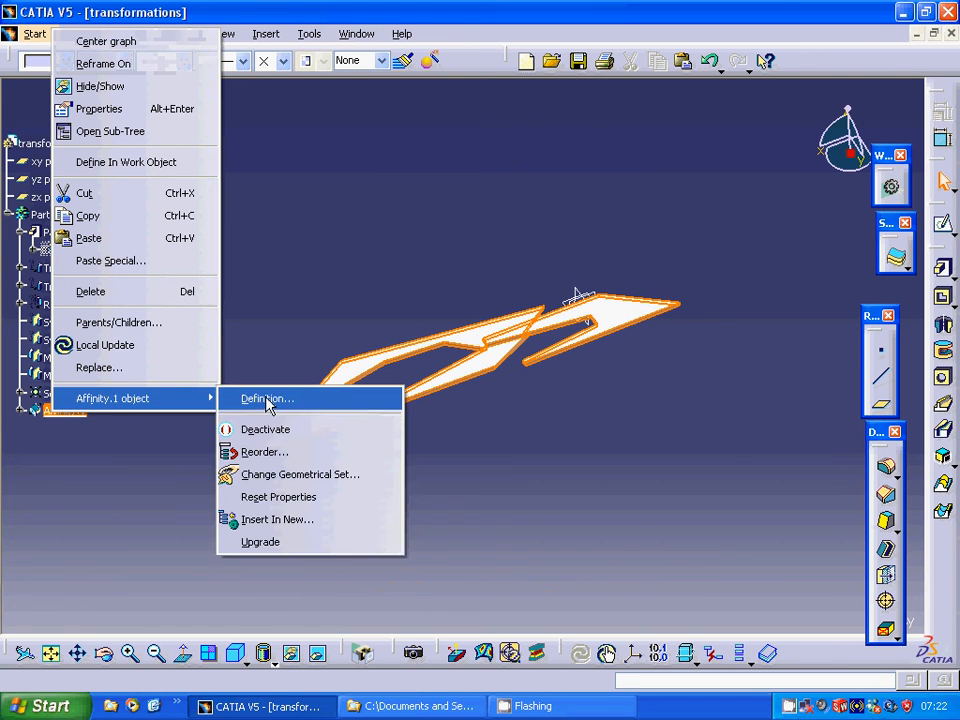
{"action": "left_click", "coordinate": [264, 402]}
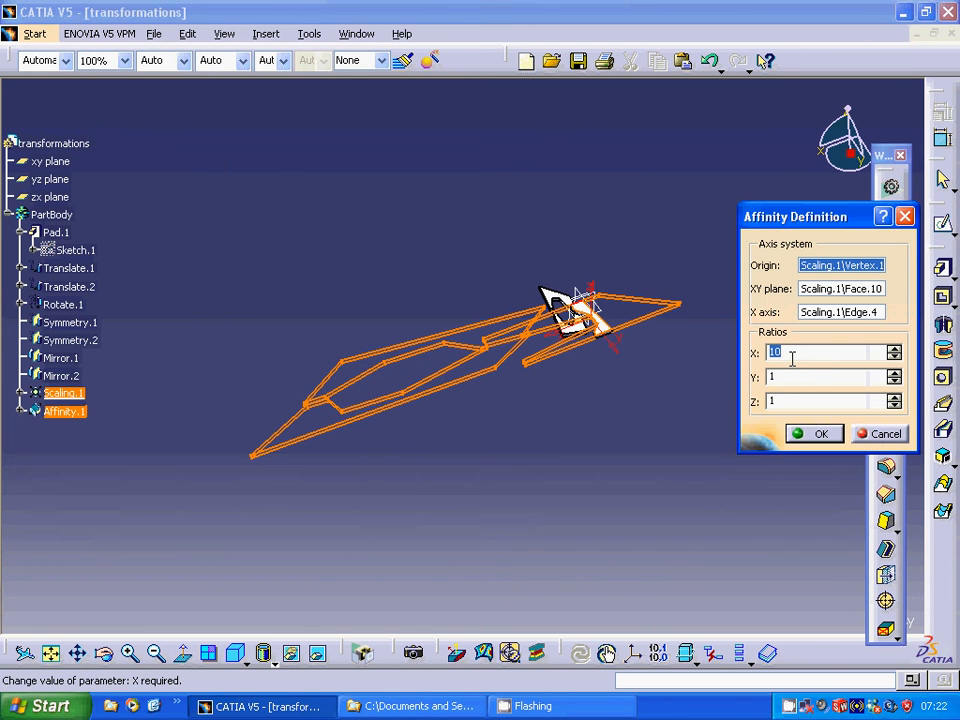
{"action": "type", "text": "1"}
{"action": "left_click", "coordinate": [778, 377]}
{"action": "type", "text": "0"}
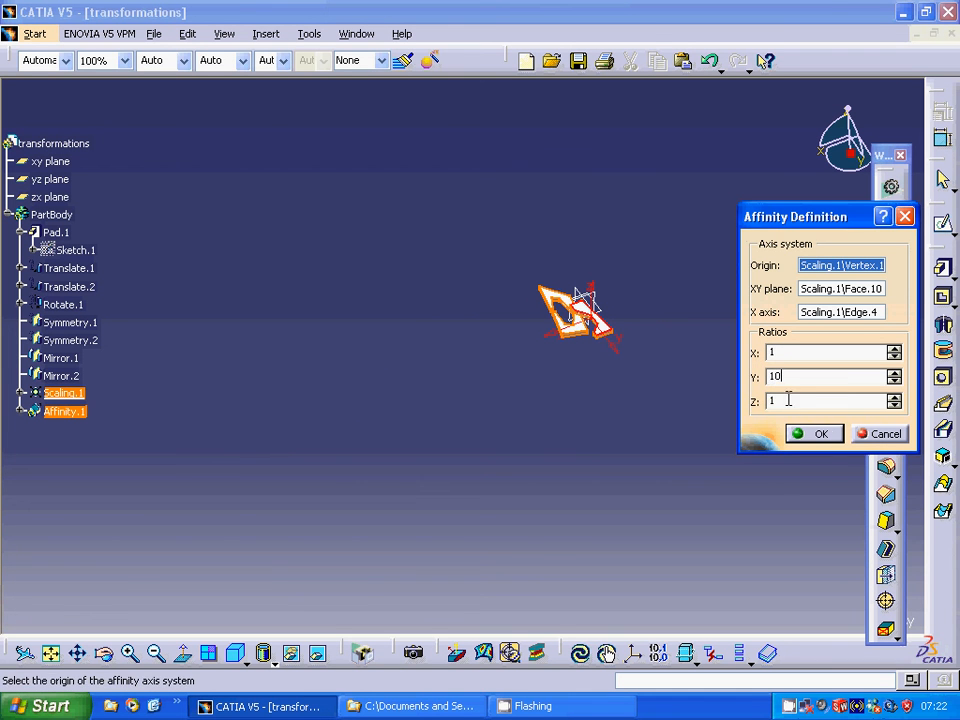
{"action": "left_click", "coordinate": [816, 434]}
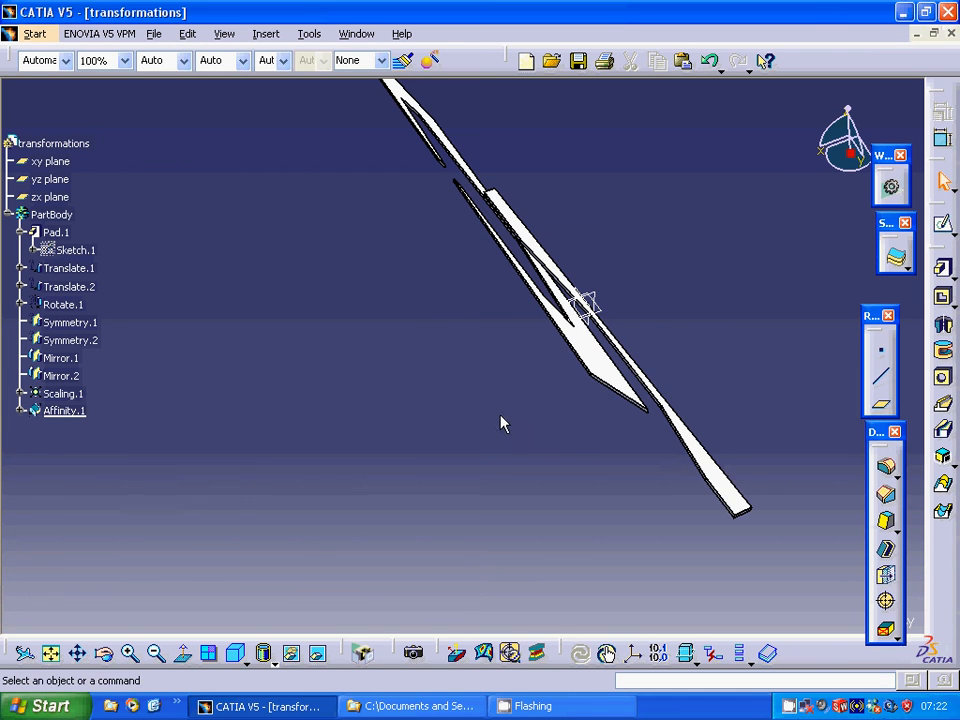
{"action": "middle_click_drag", "start_coordinate": [501, 422], "coordinate": [531, 508]}
Step: Edit the affinity to a Y ratio of 1 and a Z ratio of 10, and inspect the thickened body
{"action": "right_click", "coordinate": [78, 412]}
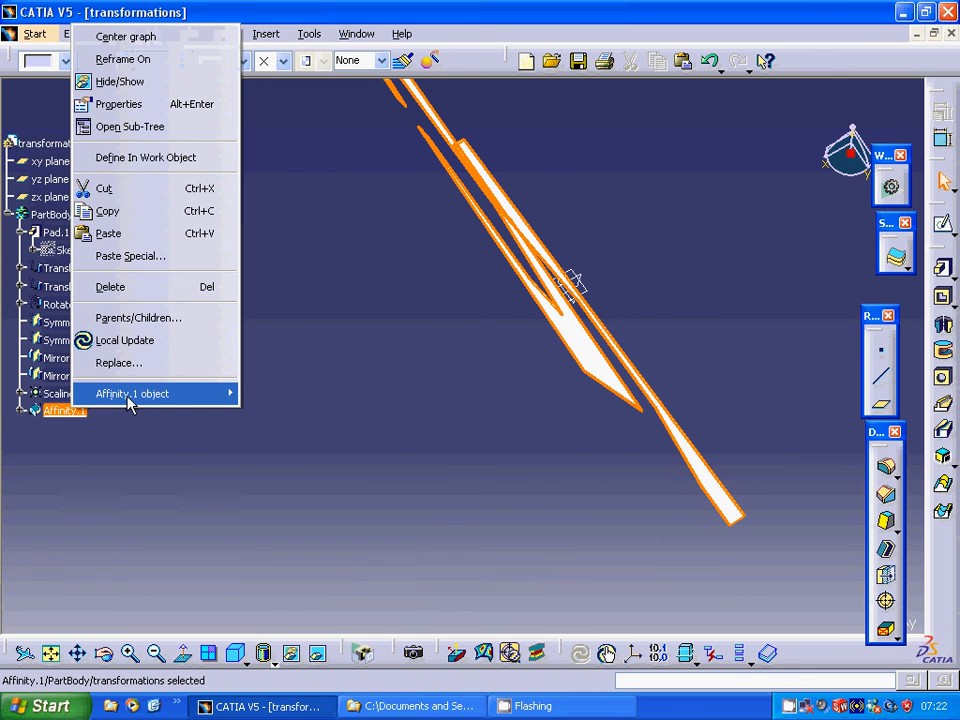
{"action": "mouse_move", "coordinate": [200, 394]}
{"action": "left_click", "coordinate": [304, 400]}
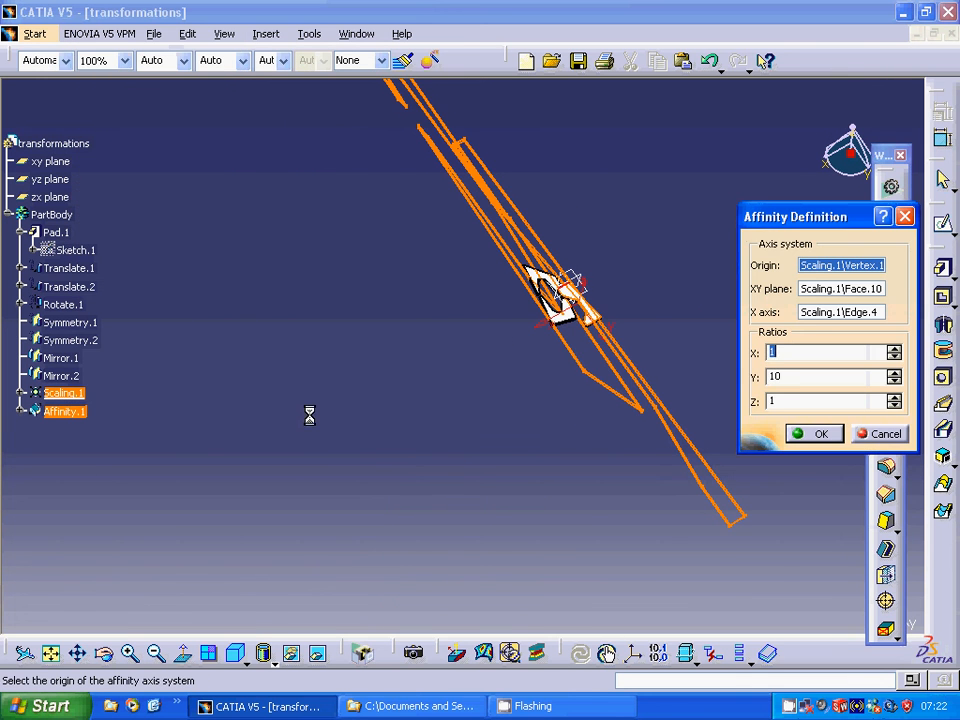
{"action": "key", "text": "Tab"}
{"action": "type", "text": "1"}
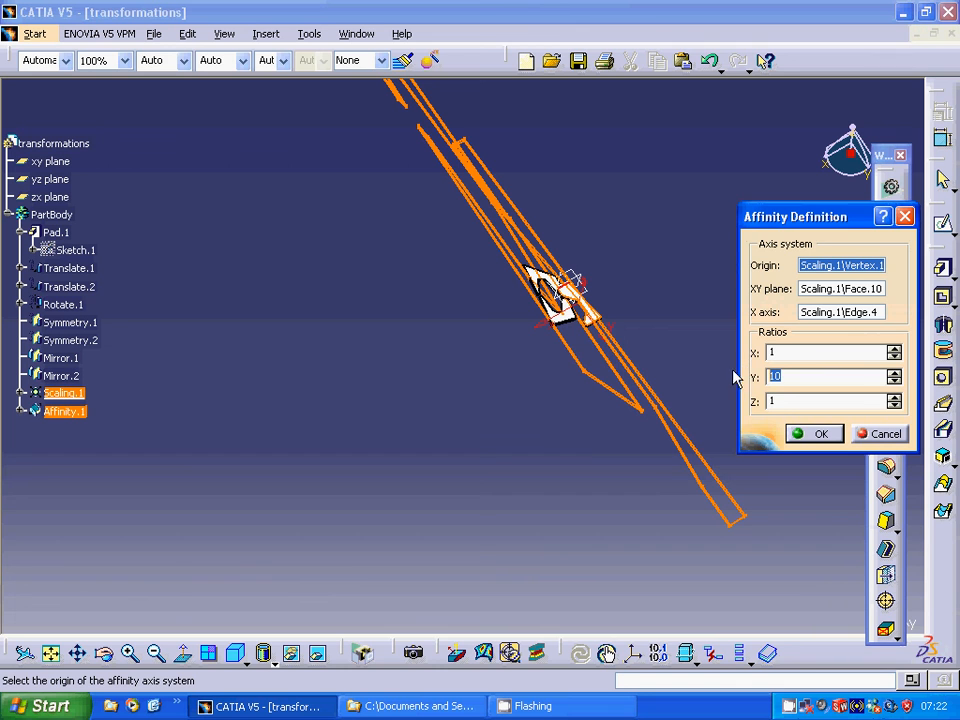
{"action": "left_click", "coordinate": [784, 398]}
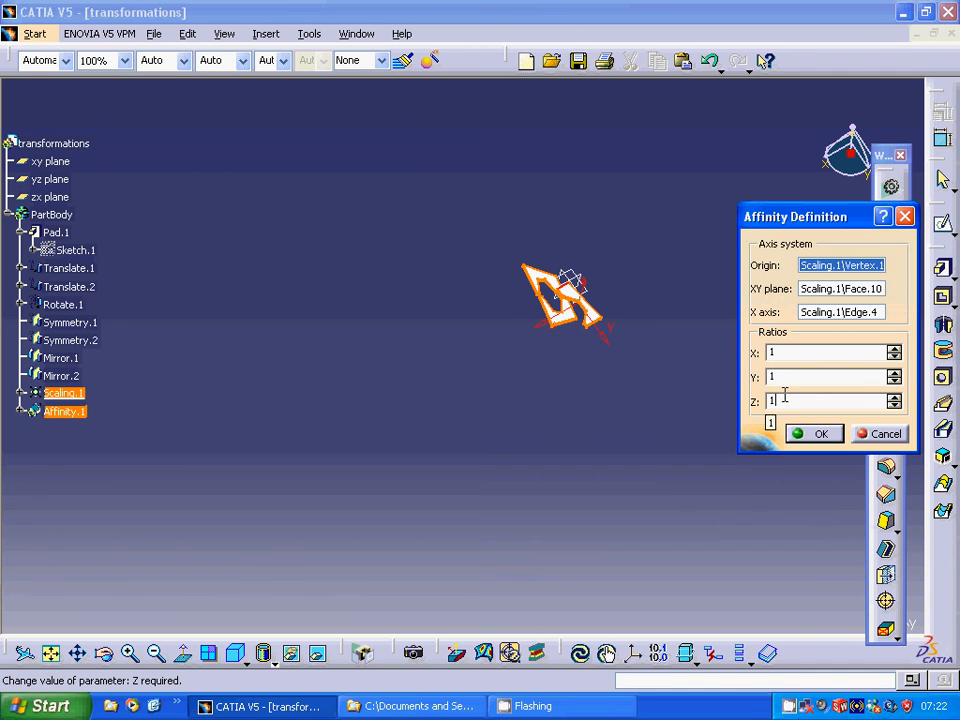
{"action": "type", "text": "0"}
{"action": "left_click", "coordinate": [813, 433]}
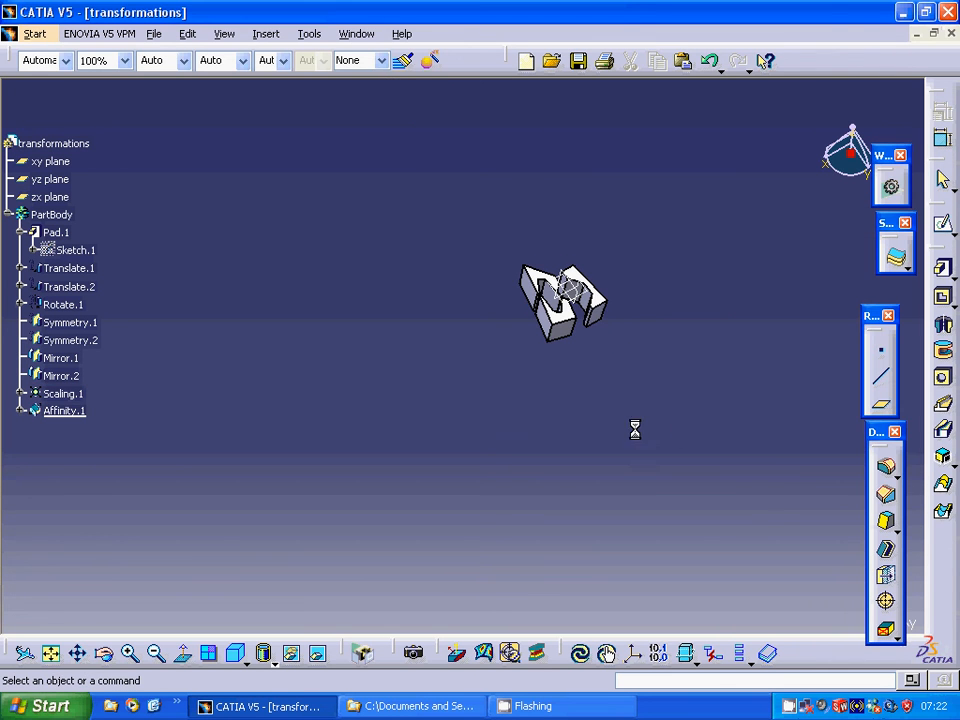
{"action": "mouse_move", "coordinate": [632, 383]}
{"action": "middle_mouse_down"}
{"action": "mouse_move", "coordinate": [606, 219]}
{"action": "mouse_move", "coordinate": [602, 242]}
{"action": "mouse_move", "coordinate": [506, 231]}
{"action": "mouse_move", "coordinate": [531, 204]}
{"action": "mouse_move", "coordinate": [592, 212]}
{"action": "middle_mouse_up"}
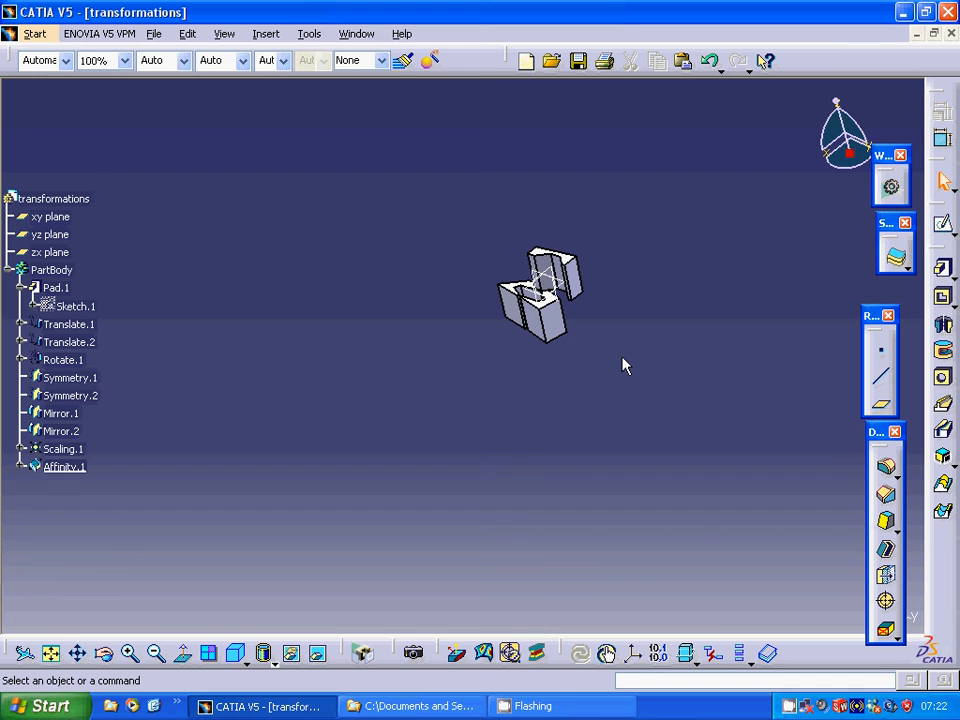
{"action": "scroll", "coordinate": [477, 385], "scroll_direction": "down", "scroll_amount": 2}
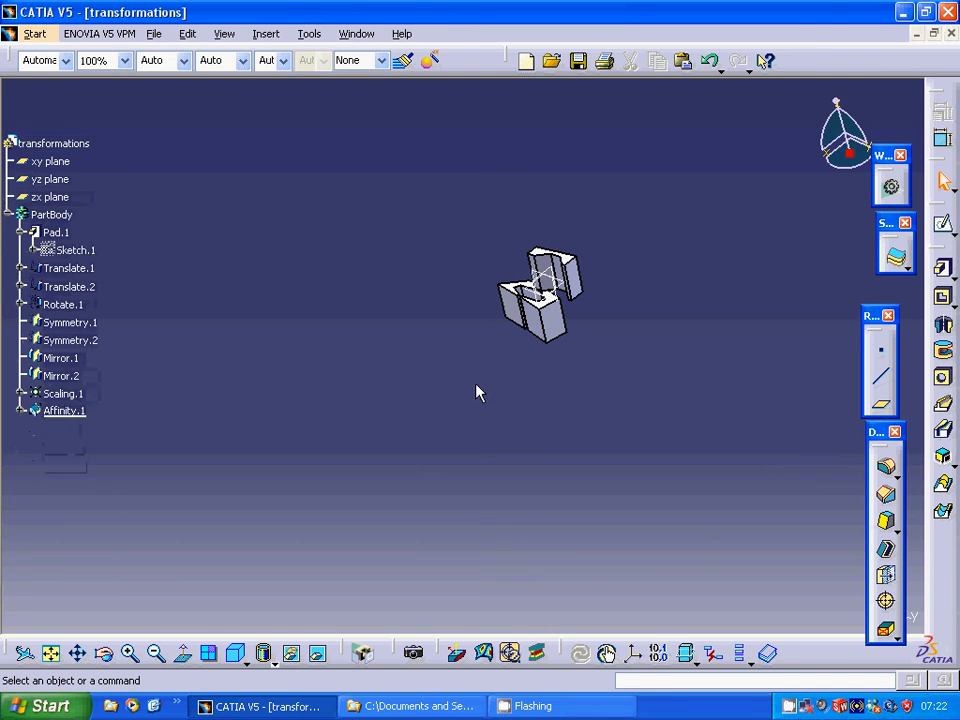